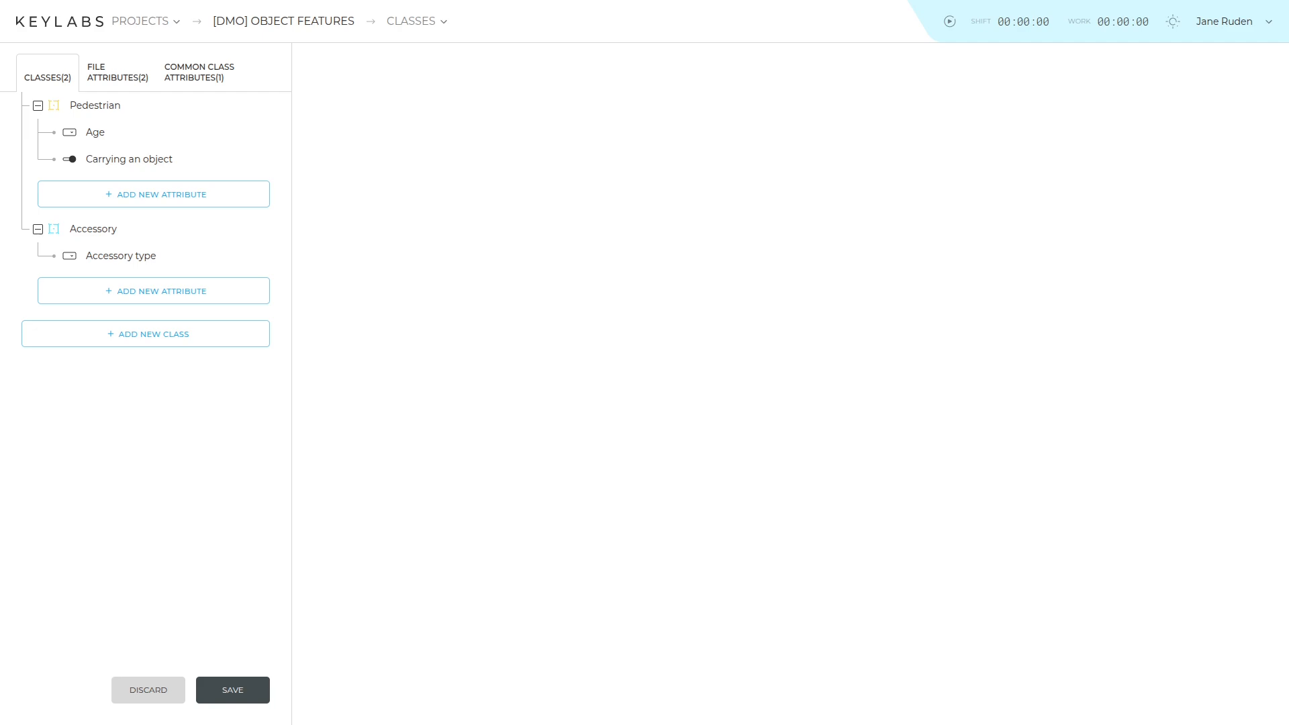
Step: Review the settings of the Pedestrian class and its Age and Carrying an object attributes
click(95, 106)
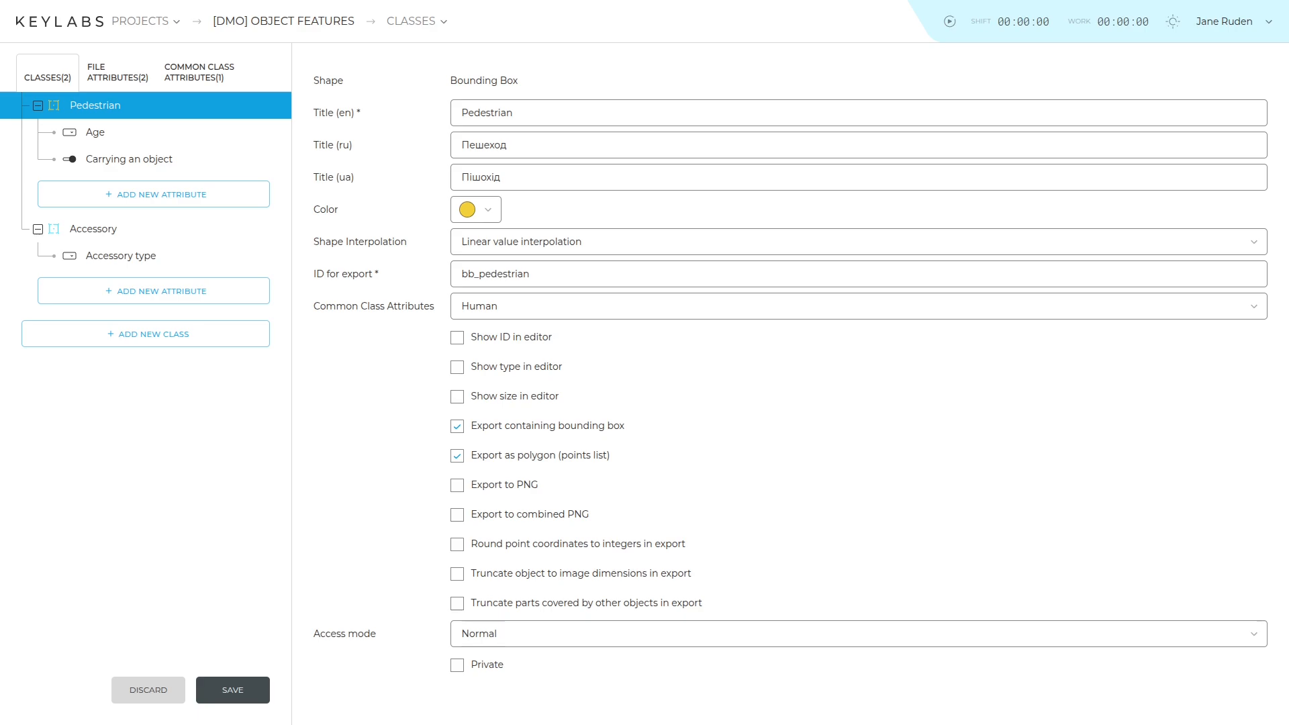
click(95, 133)
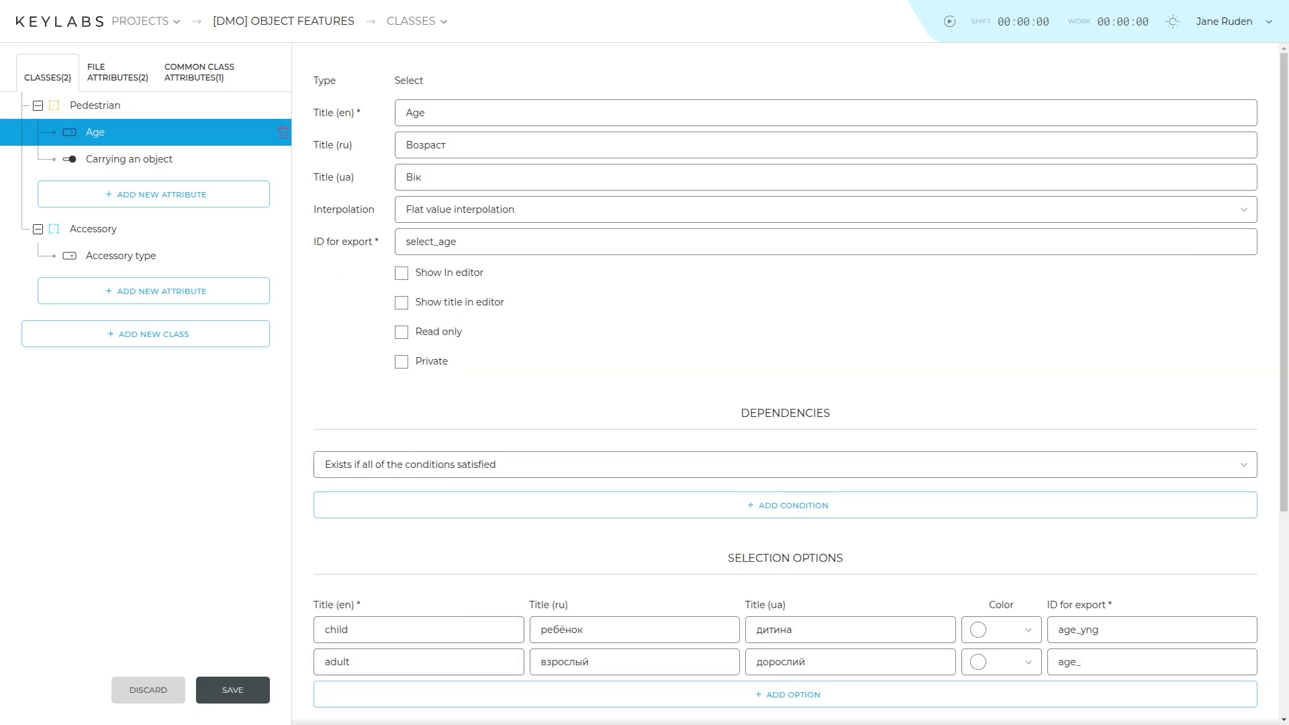
click(129, 160)
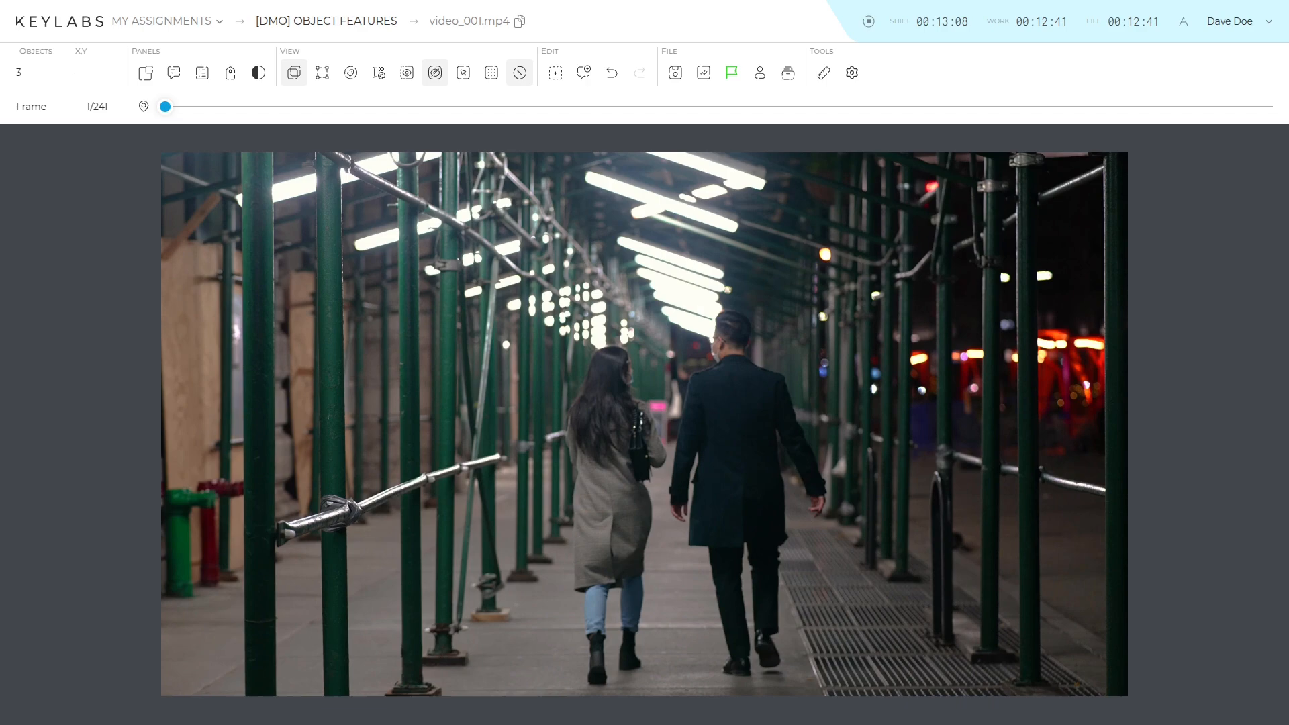
Step: In video_001.mp4, set the man's Age to adult, choose his Carrying an object value, and select the woman
click(742, 423)
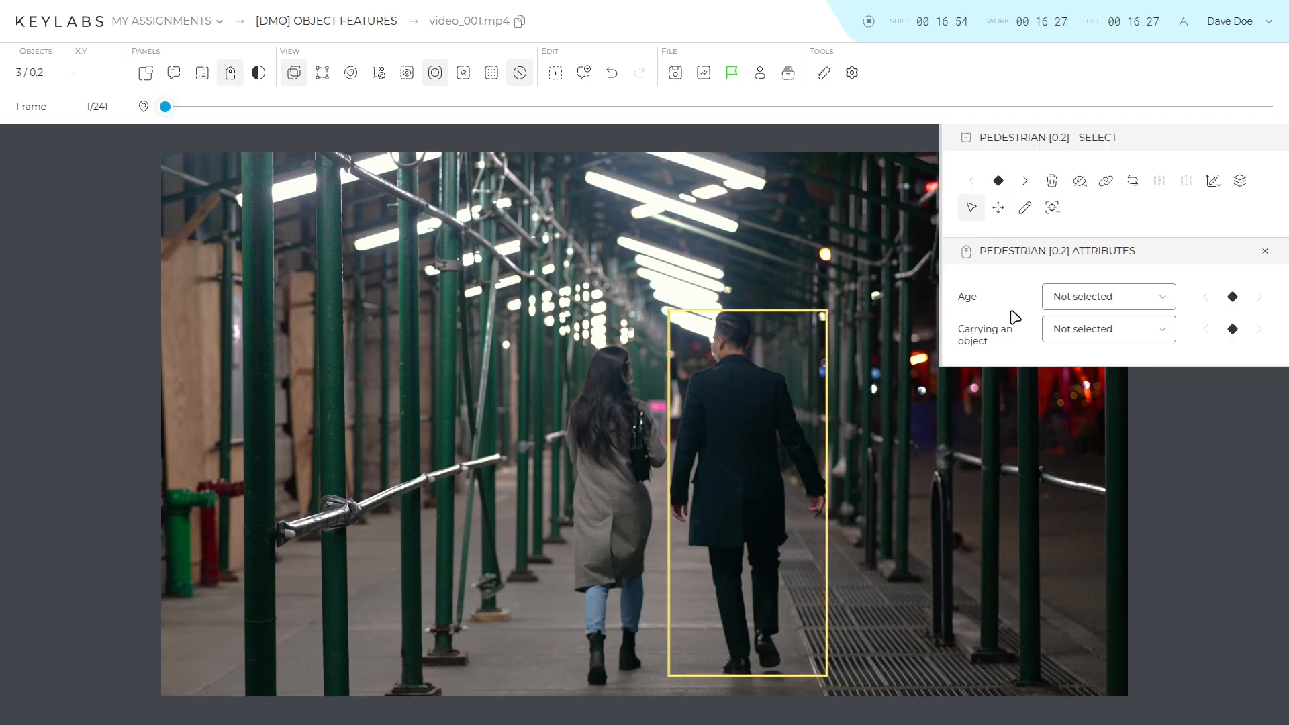
click(1107, 296)
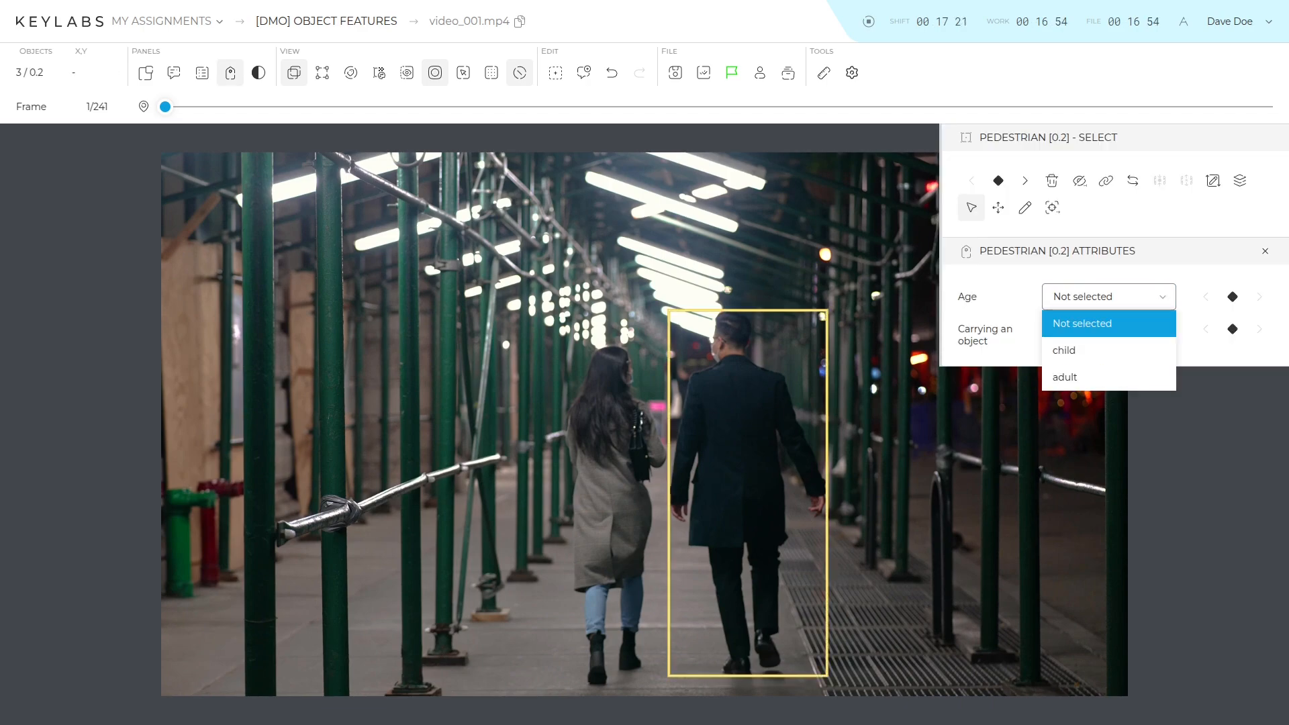
click(1067, 374)
click(1108, 328)
click(1074, 382)
click(621, 430)
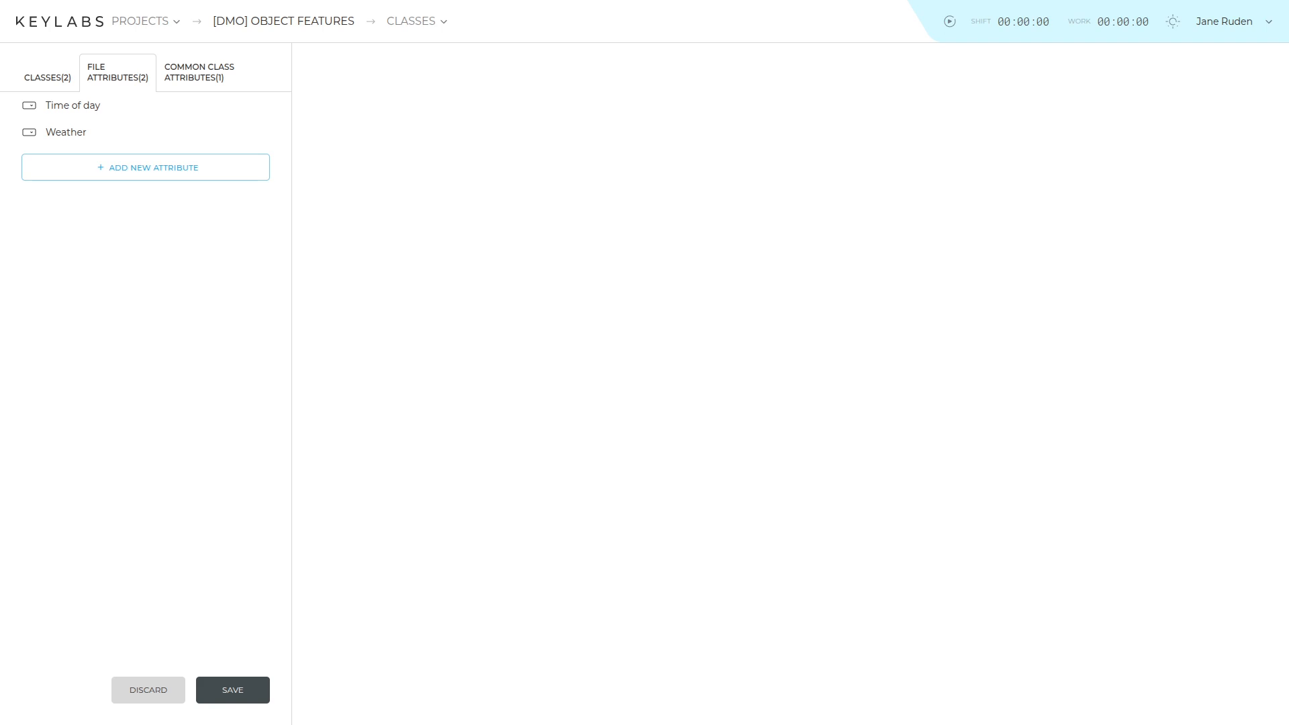
Step: Review the file attributes Time of day and Weather and the common class attribute Human
click(73, 105)
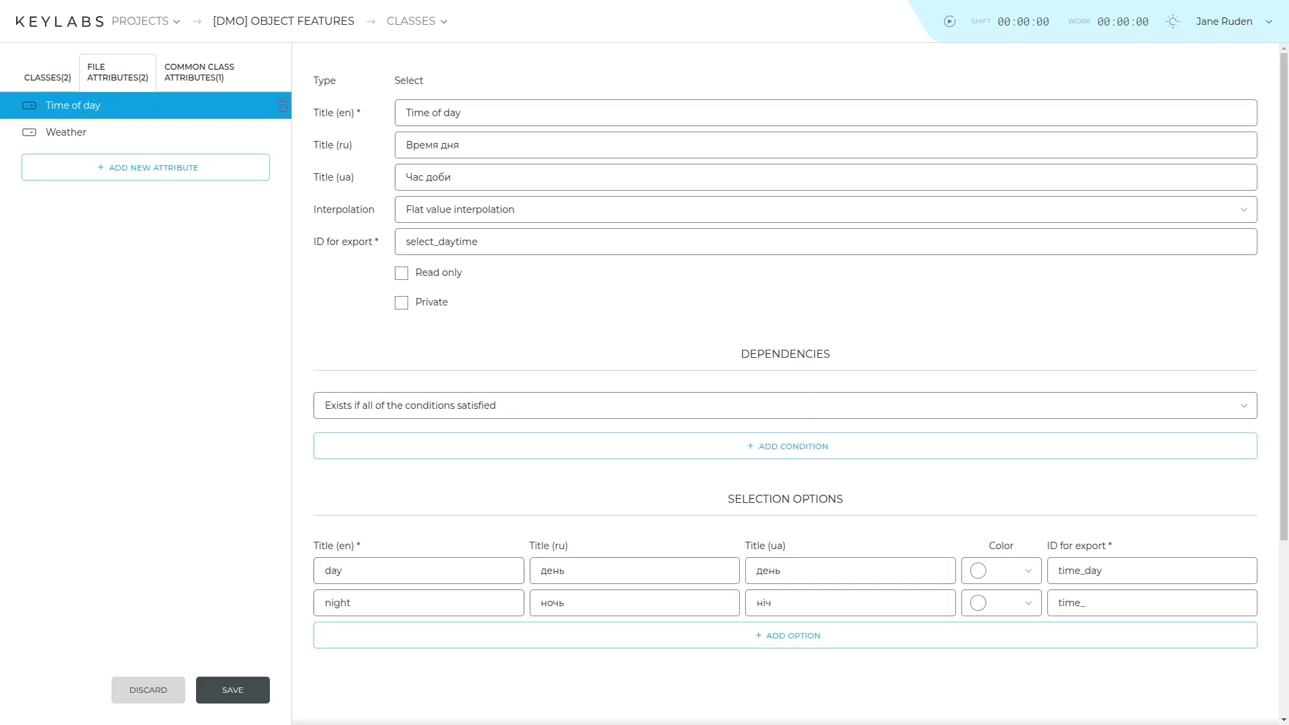
click(66, 132)
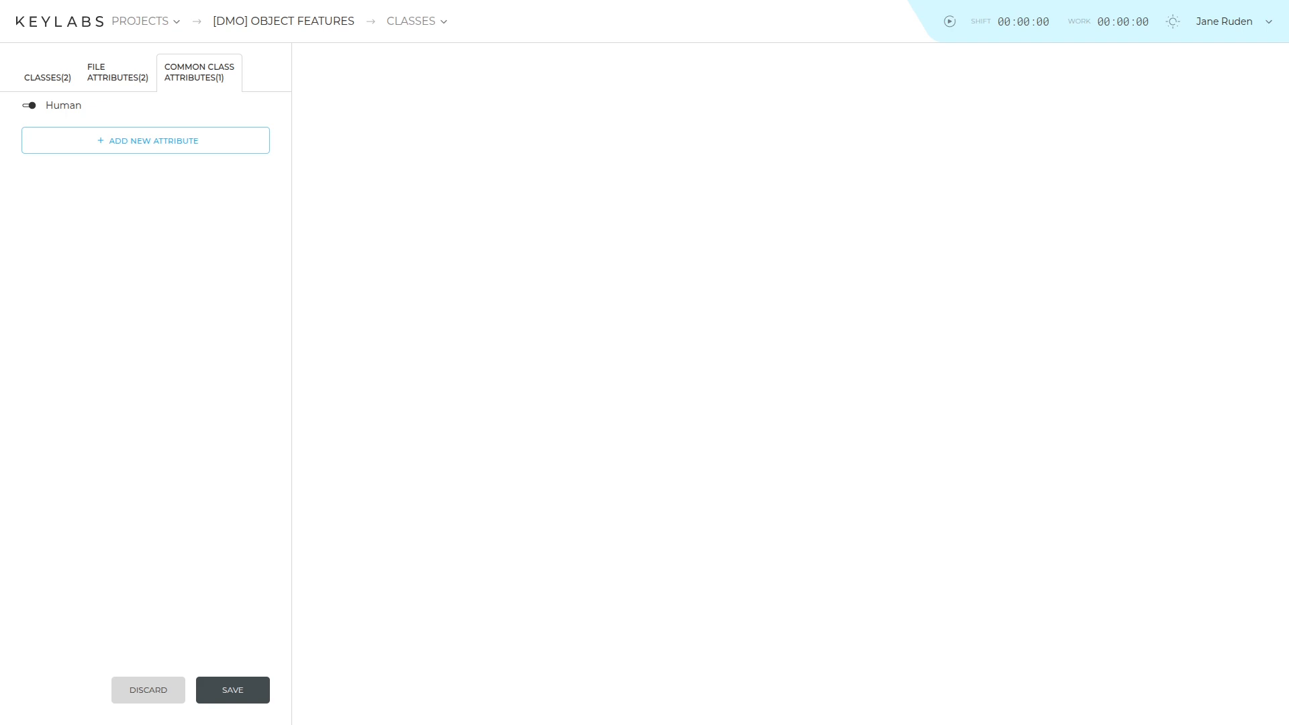
click(63, 105)
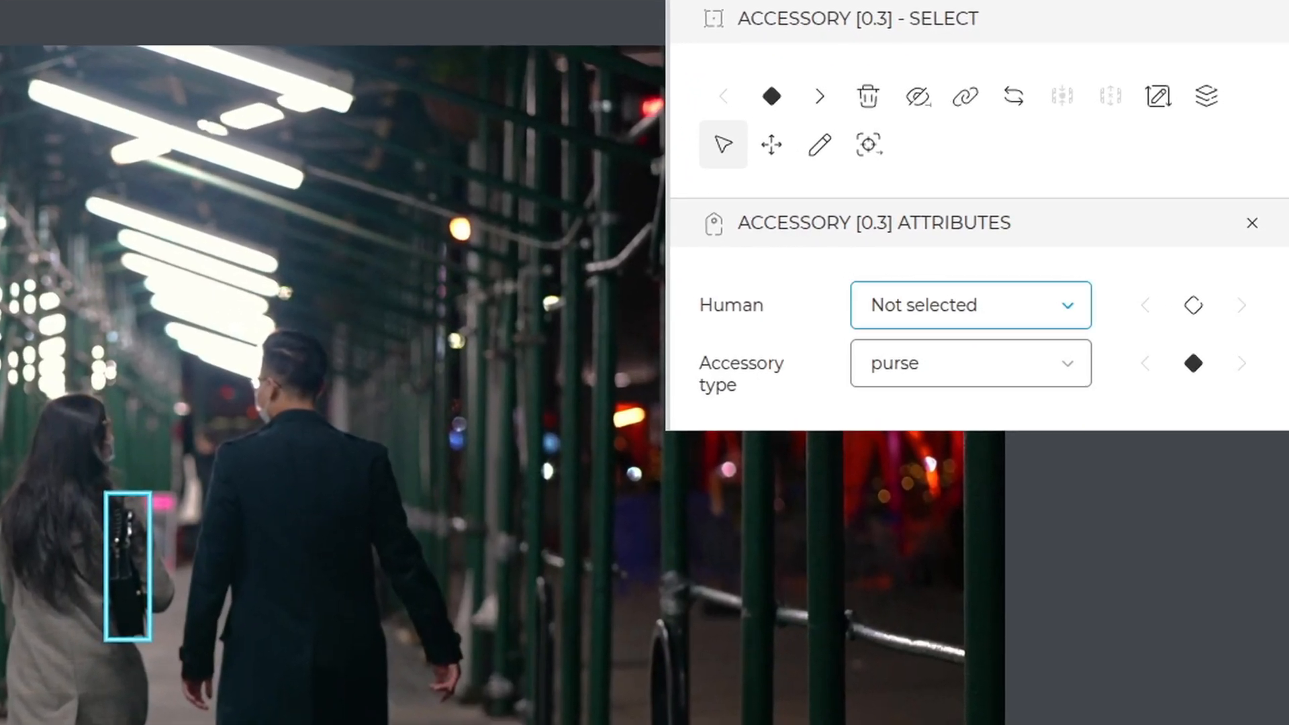
Step: Choose a value for the Human attribute of the purse accessory
click(971, 304)
click(880, 449)
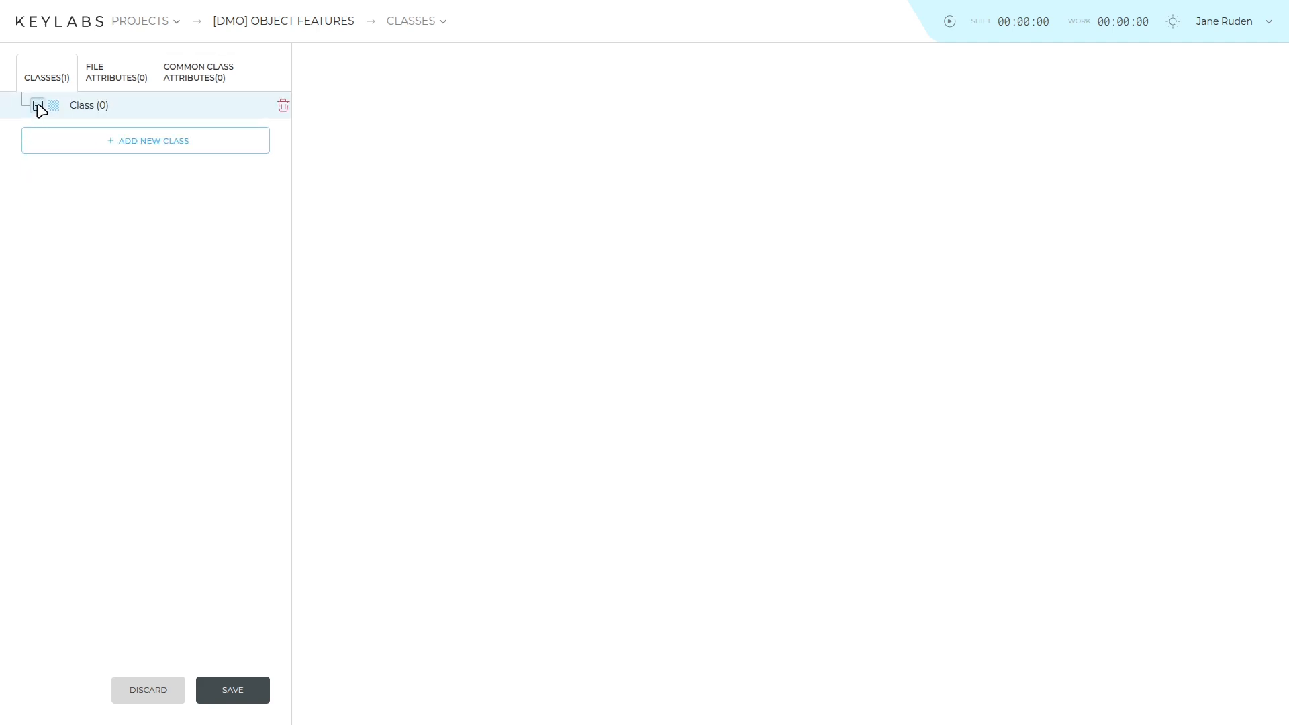
Step: Expand the bitmap class named Class and start adding a new attribute to it
click(38, 107)
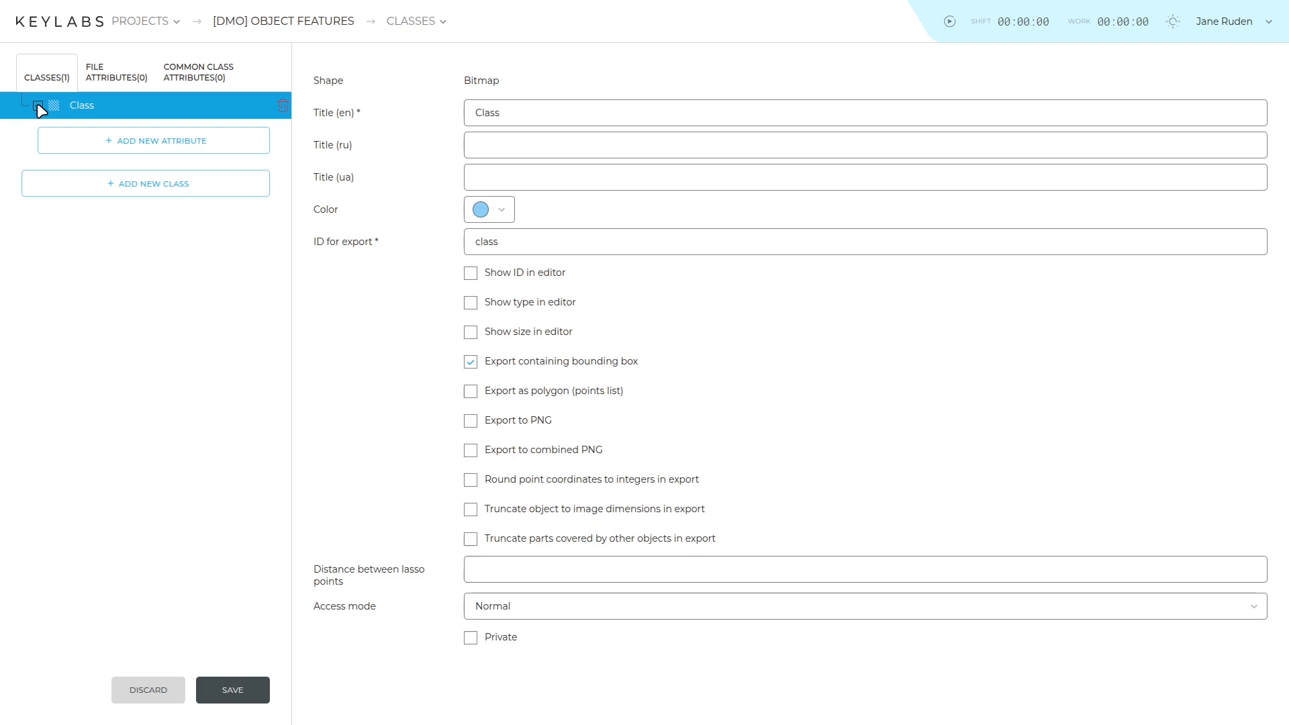
click(154, 149)
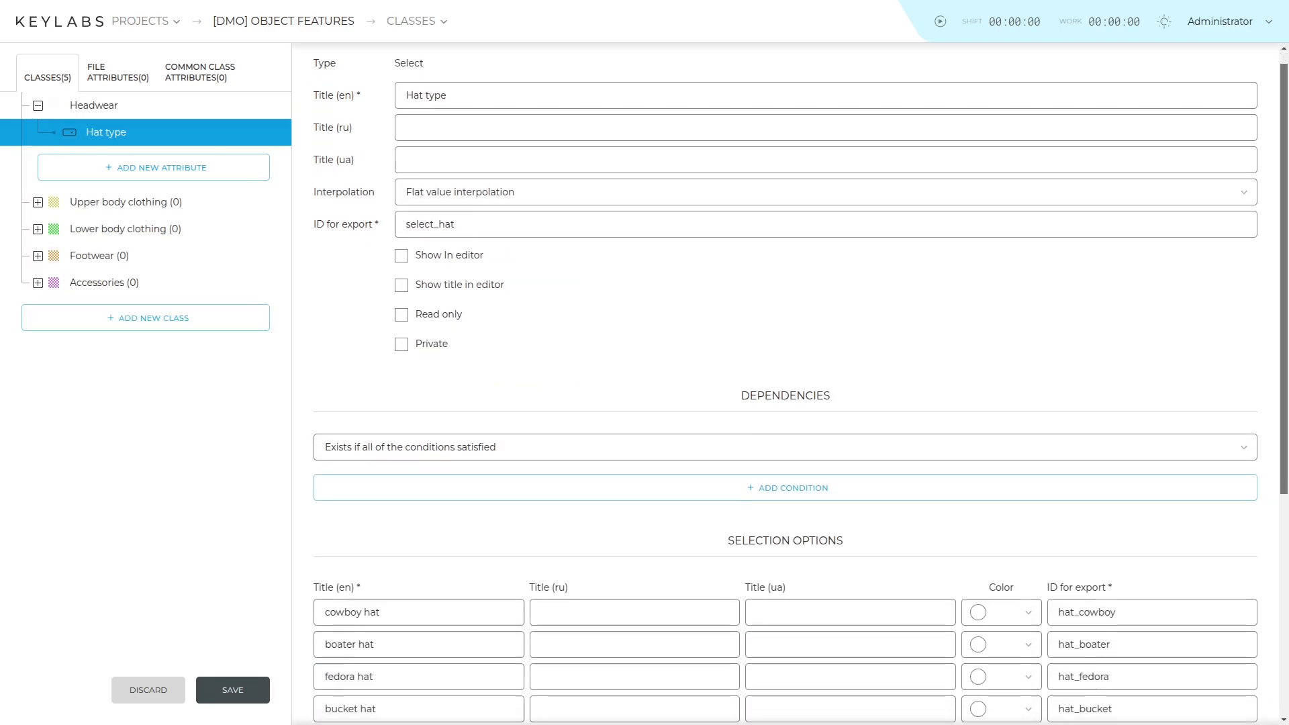
Step: Review the Hat type selection options, and set the headwear's Hat type to bucket hat in image_0001.jpg
scroll(790, 382, down, 2)
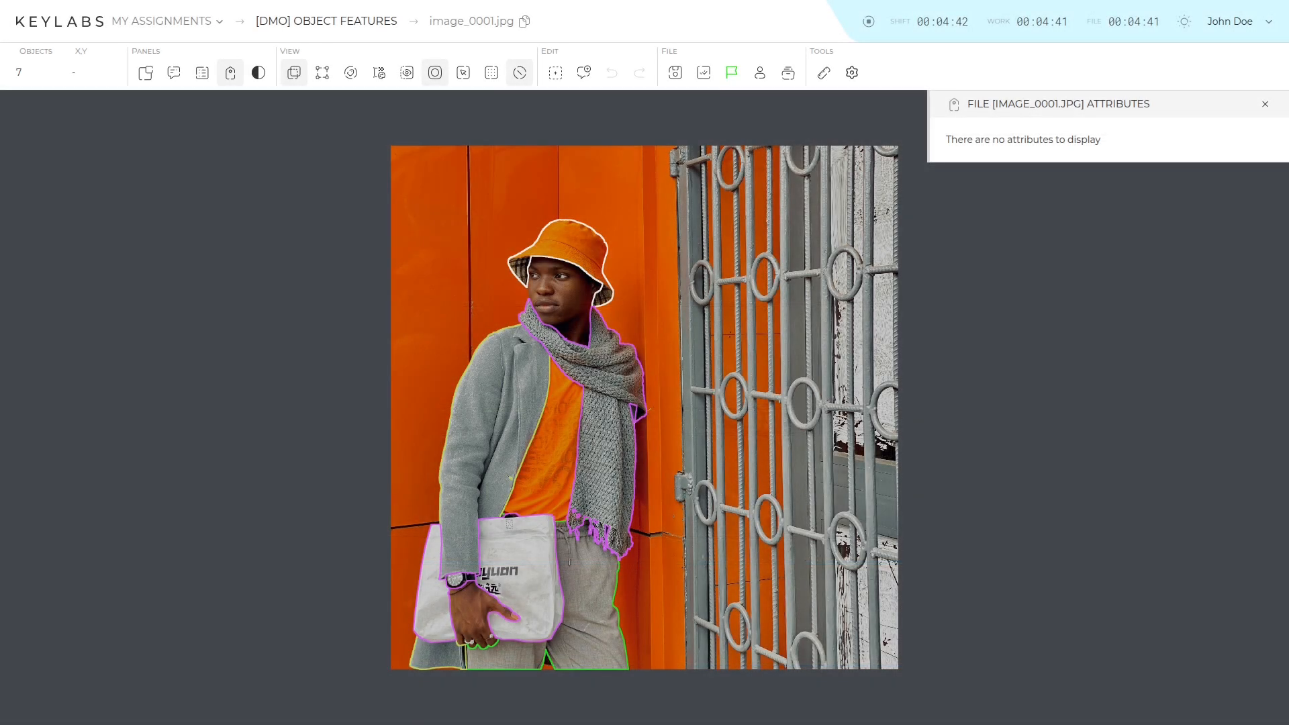
click(606, 259)
click(1089, 263)
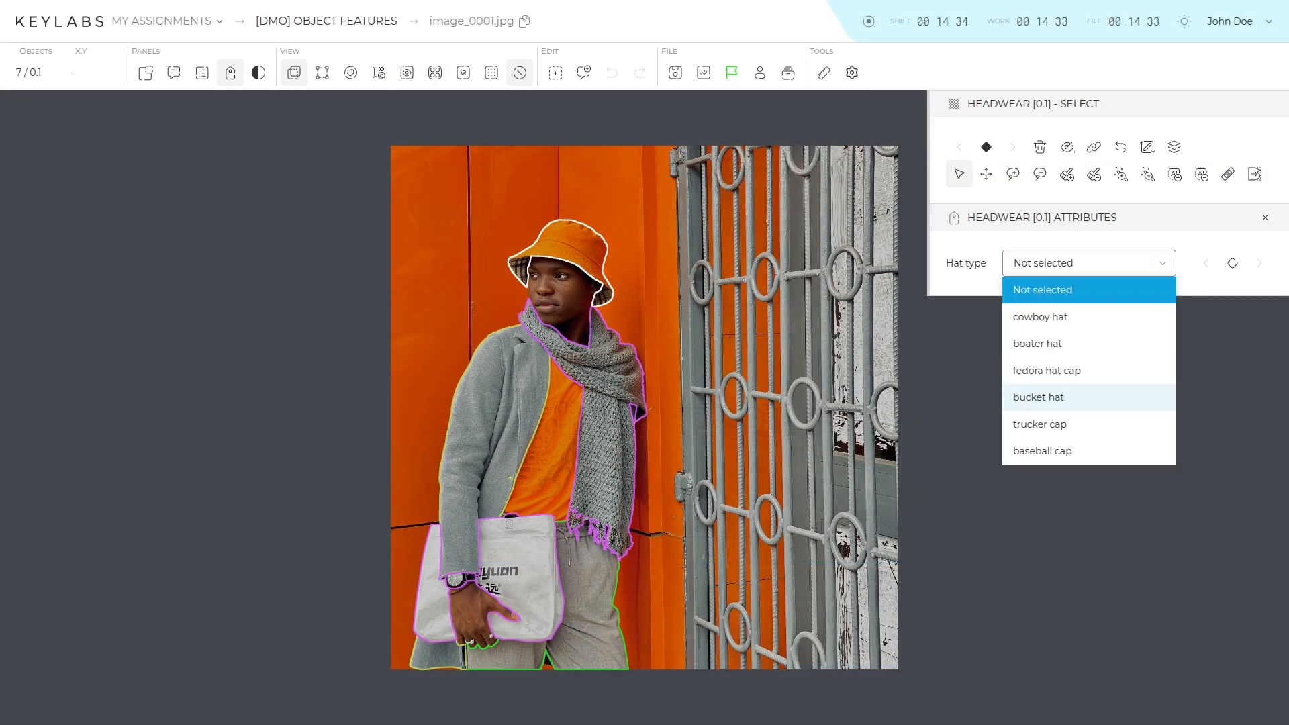
click(1038, 397)
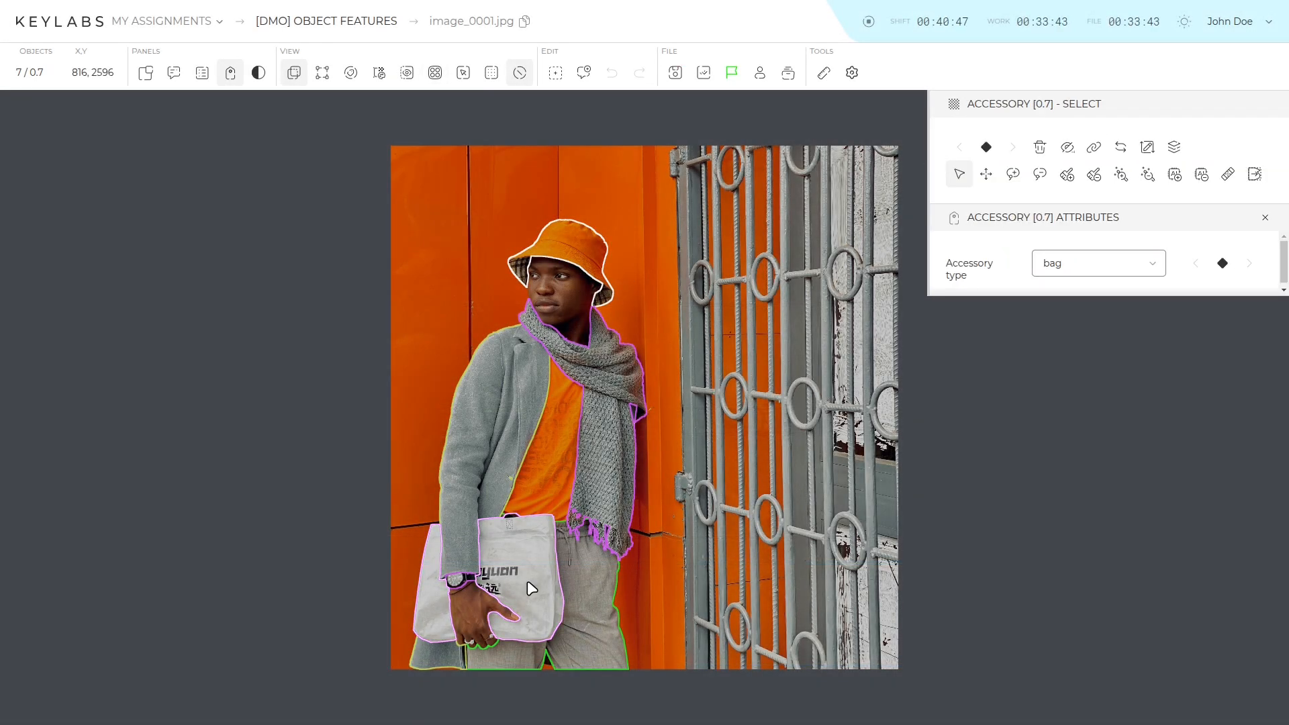
Step: Set the lower body clothing object's Clothing type to pants and its Pants type to casual
click(586, 603)
click(1157, 263)
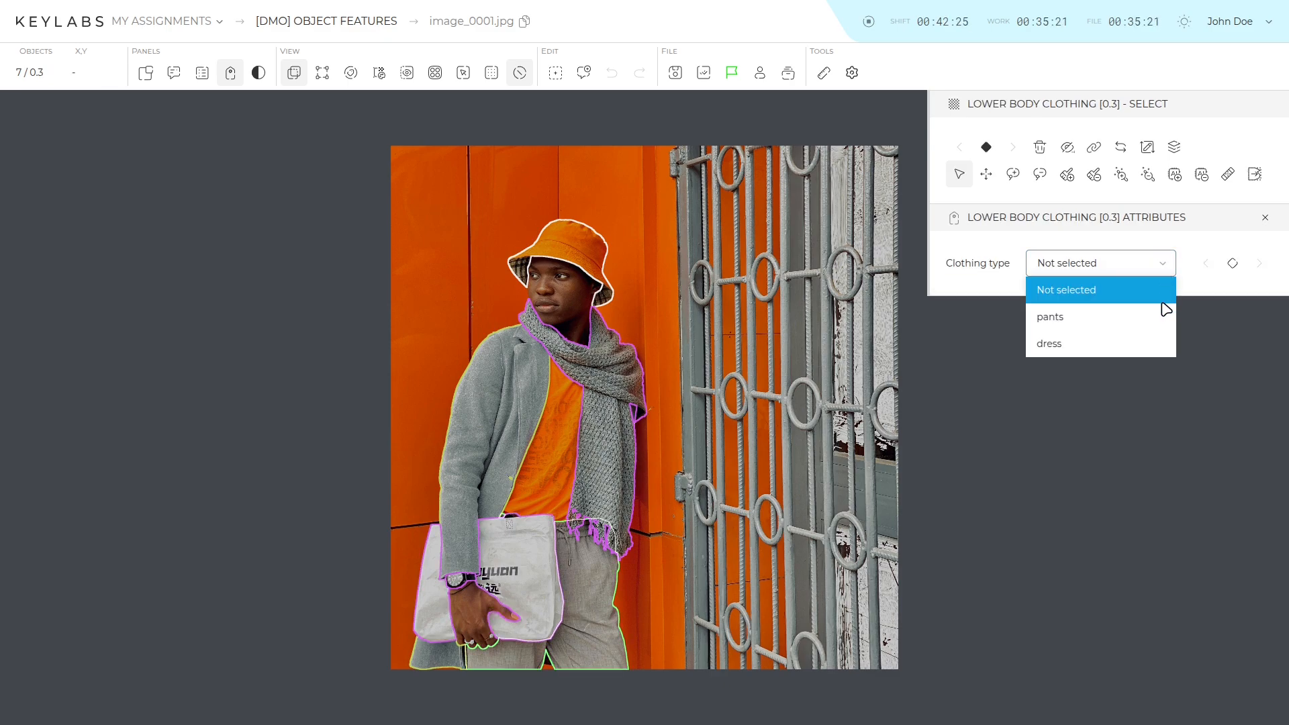
click(1050, 317)
click(1158, 294)
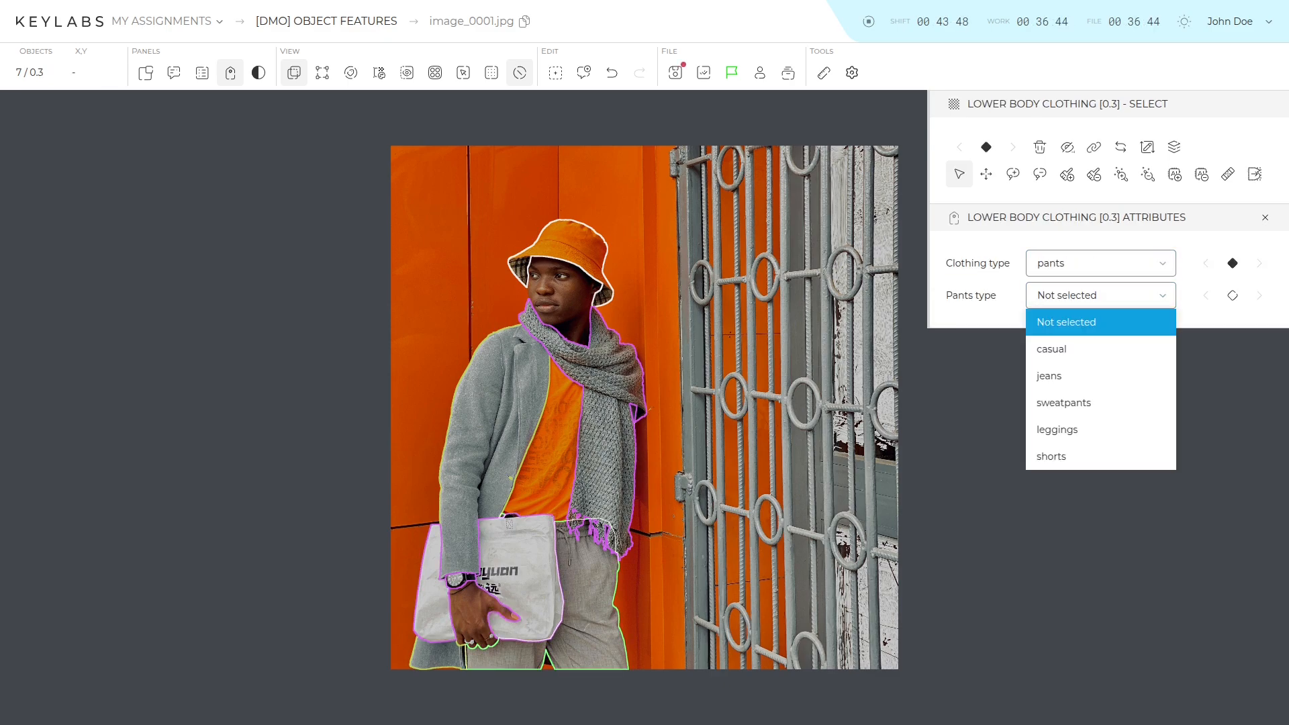
click(1051, 348)
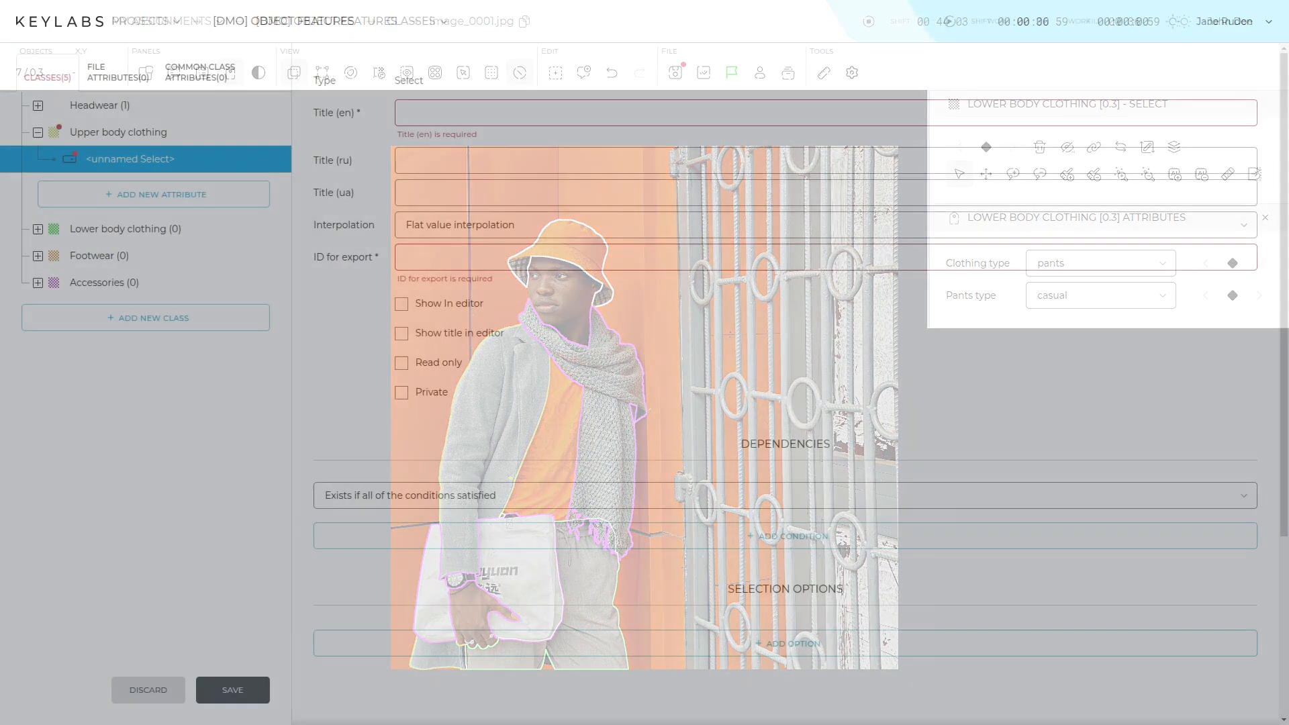
Step: Title the new Select attribute of Upper body clothing Clothing type in English, Тип одежды in Russian and Тип одягу in Ukrainian
text(Clothing type)
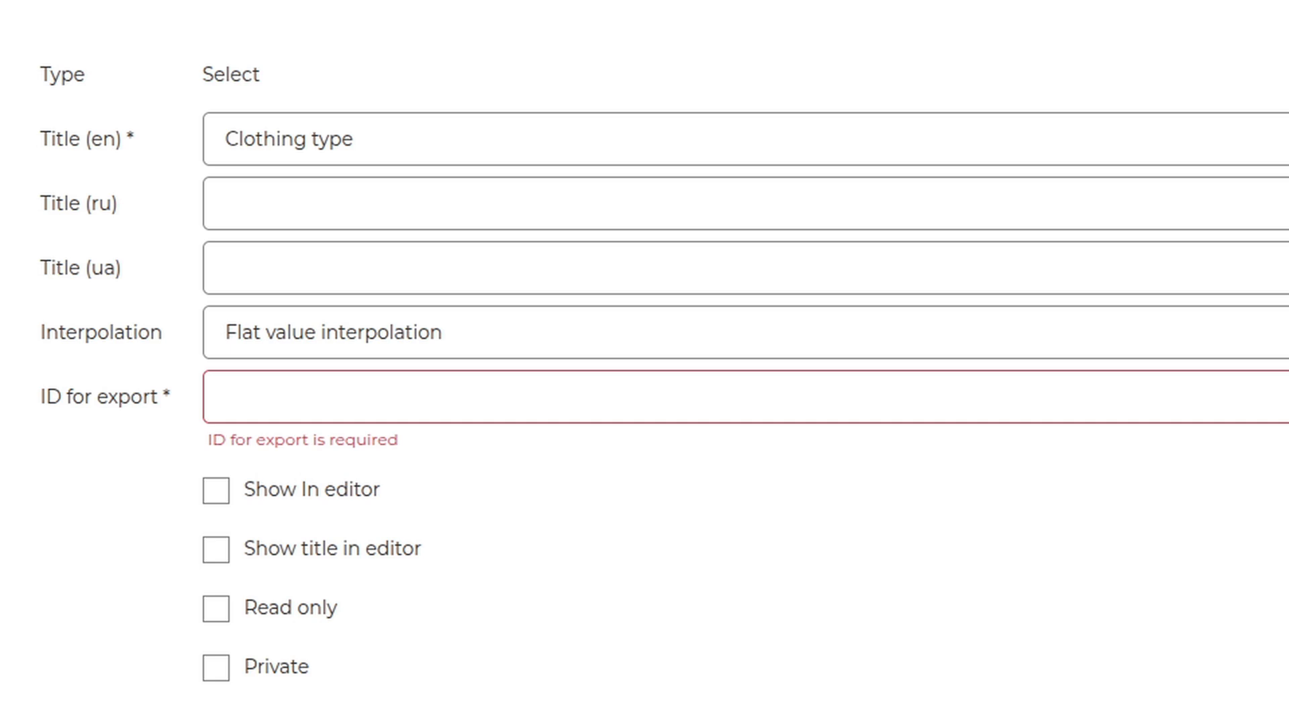
click(226, 204)
text(Тип одежды)
click(226, 268)
text(Тип одягу)
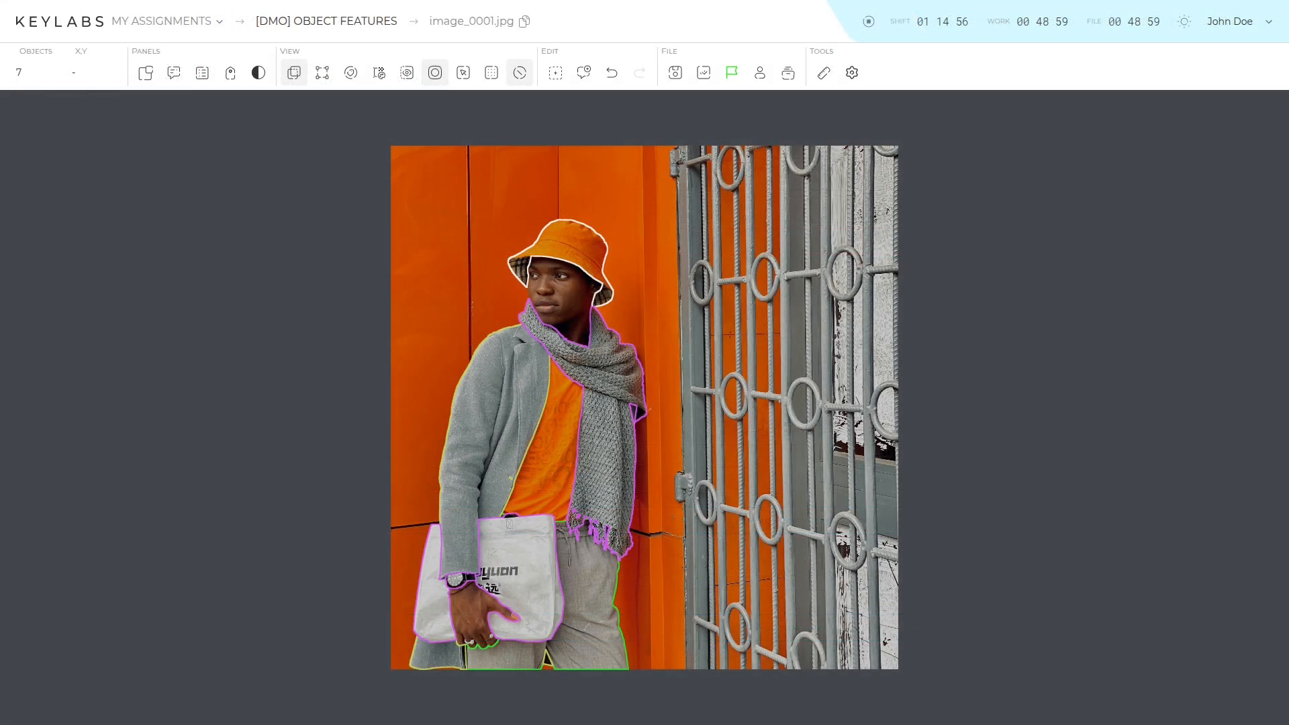
Step: Select the hat in image_0001.jpg and view its Hat type options
click(584, 245)
click(1087, 263)
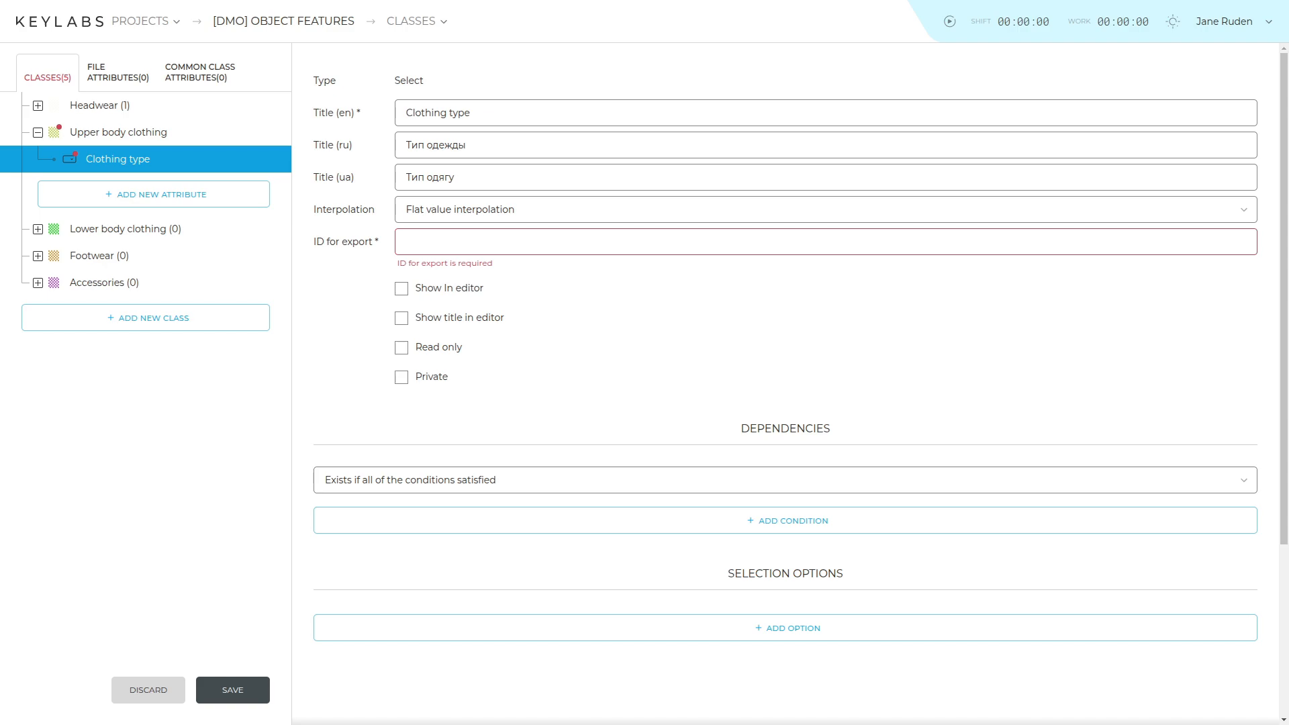
Step: Set the Clothing type attribute's ID for export to select_upper_body and review its interpolation options
click(406, 241)
text(select_upper_body)
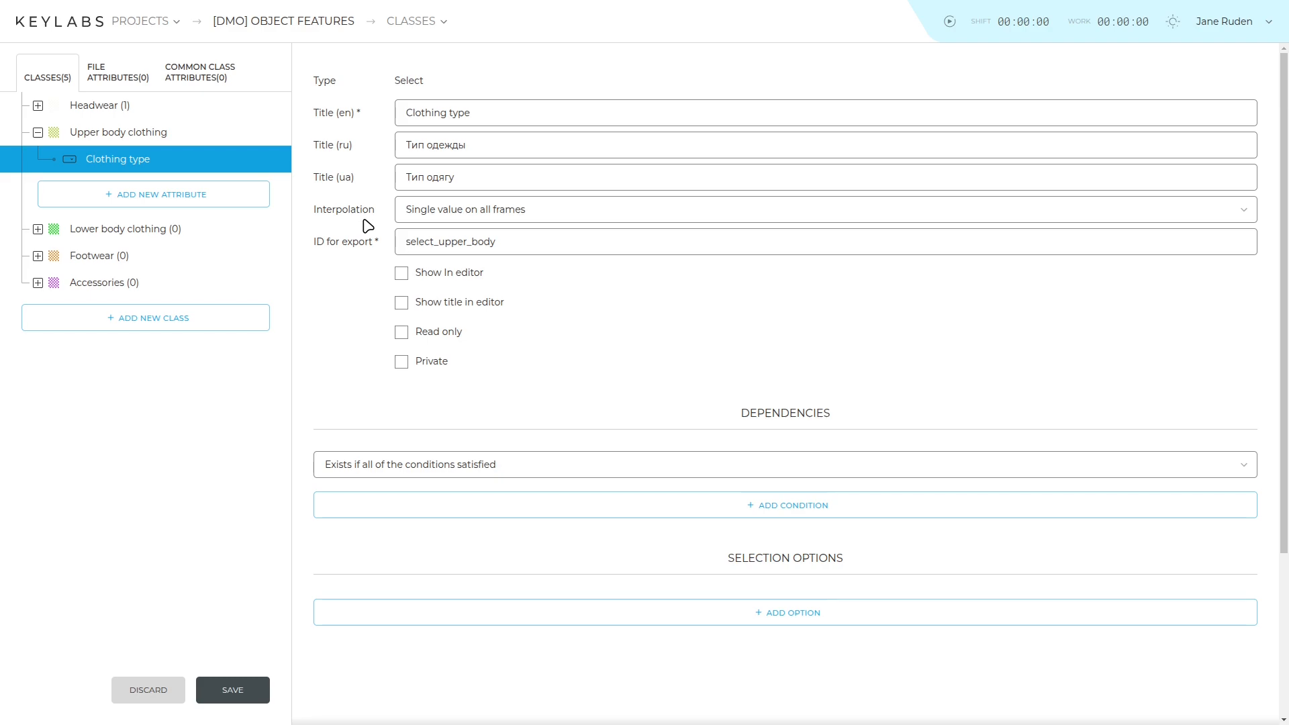
click(403, 213)
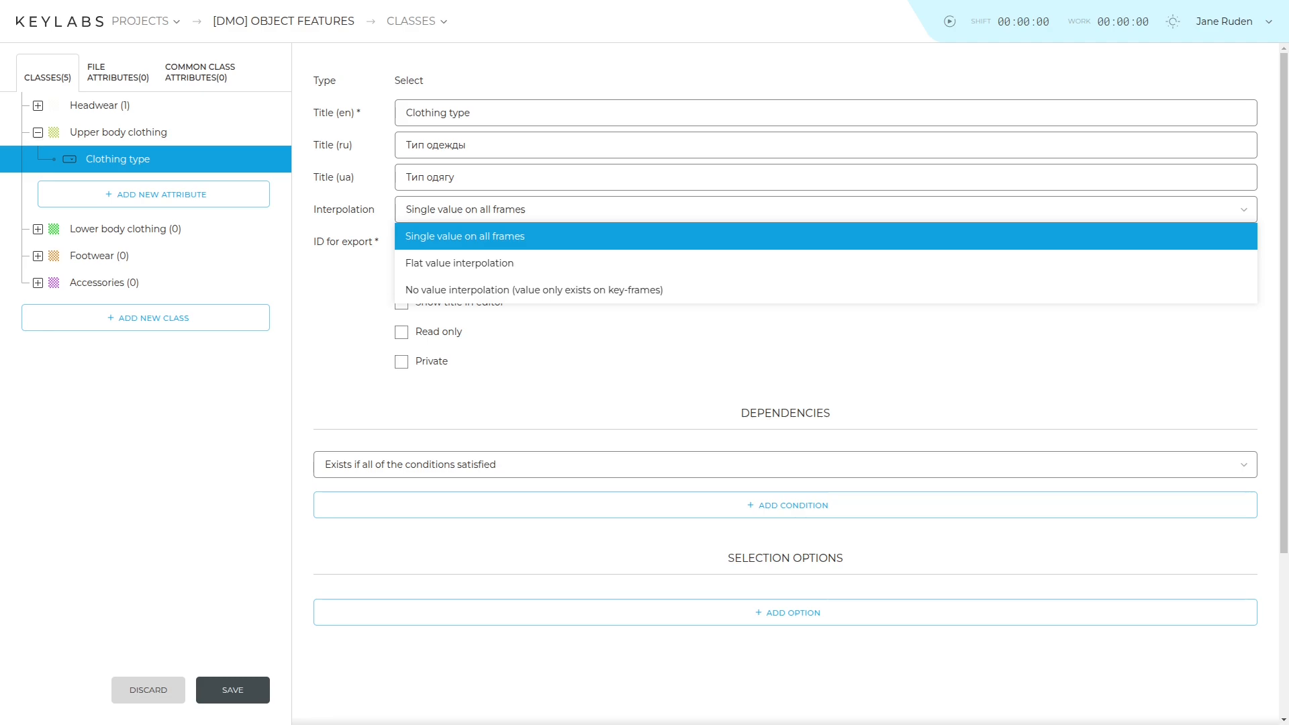
key(Escape)
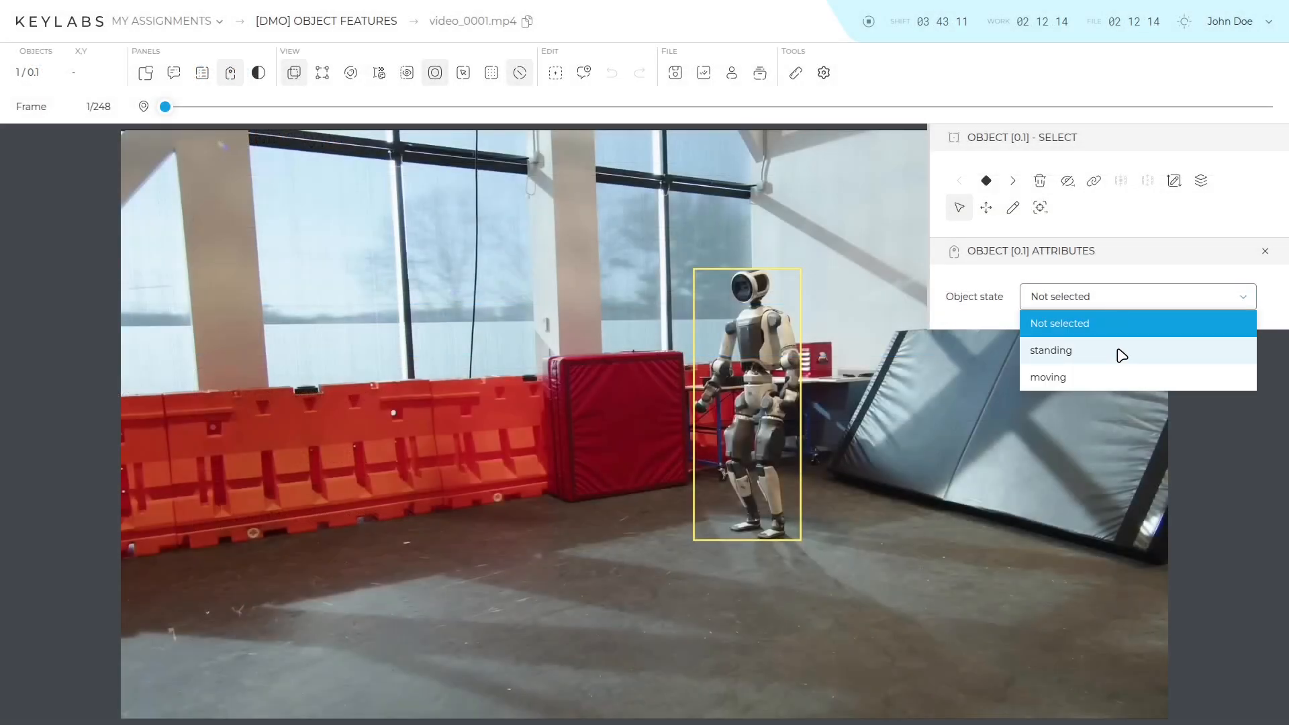
Step: Set the robot's Object state to standing, and set the Clothing type attribute's interpolation to Flat value interpolation
click(1119, 351)
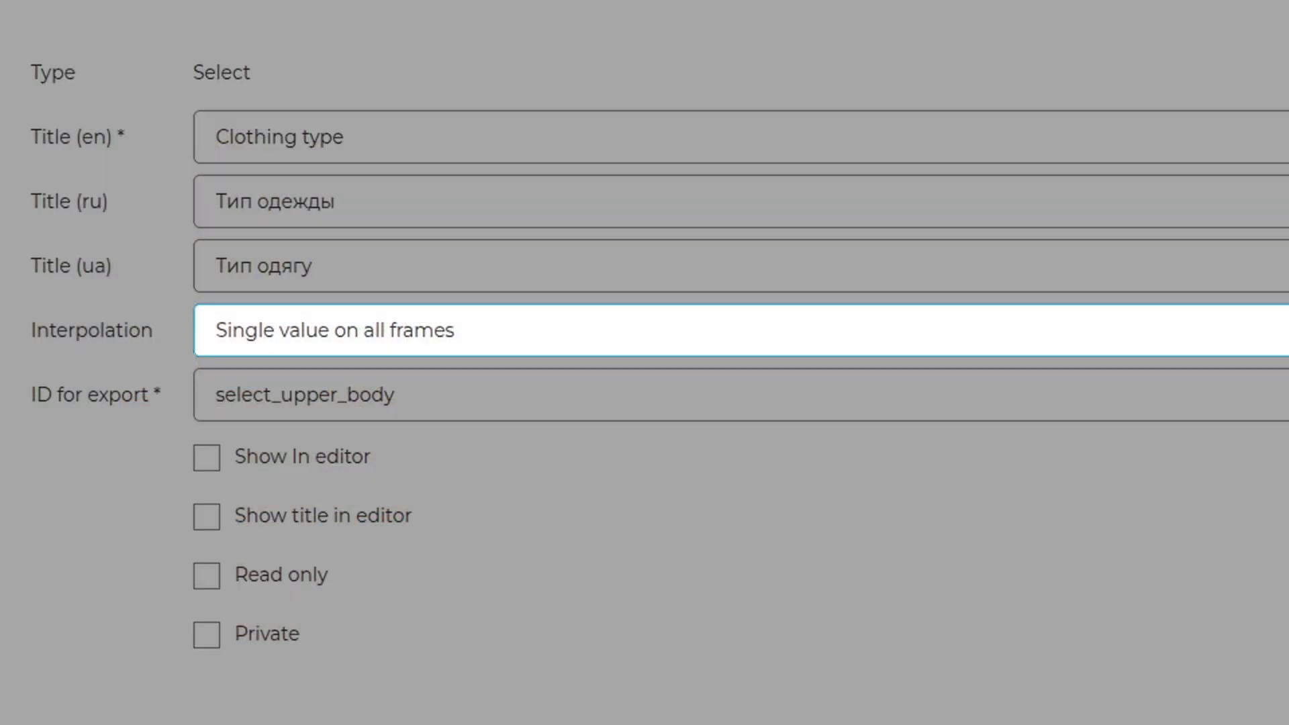
key(Down)
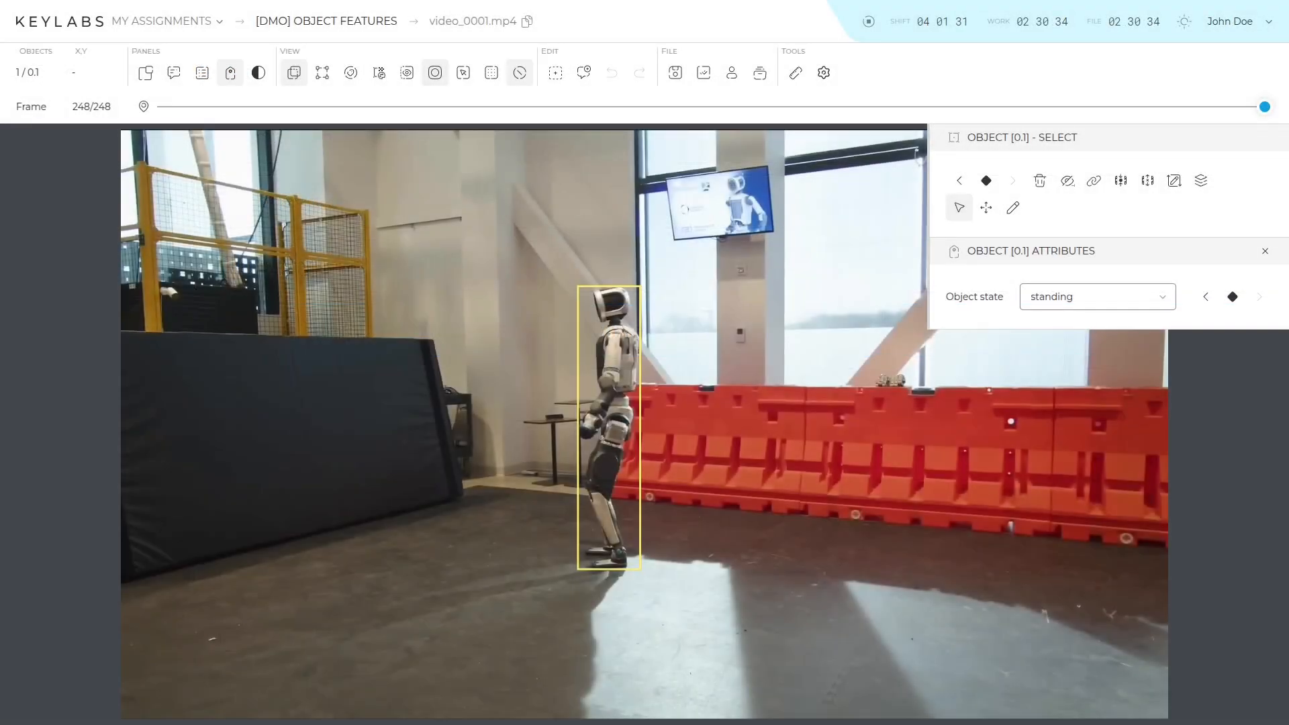
Step: Step backward through video_0001.mp4 from the last frame to check the robot's Object state across frames
key(Left)
key(Left)
key(Left)
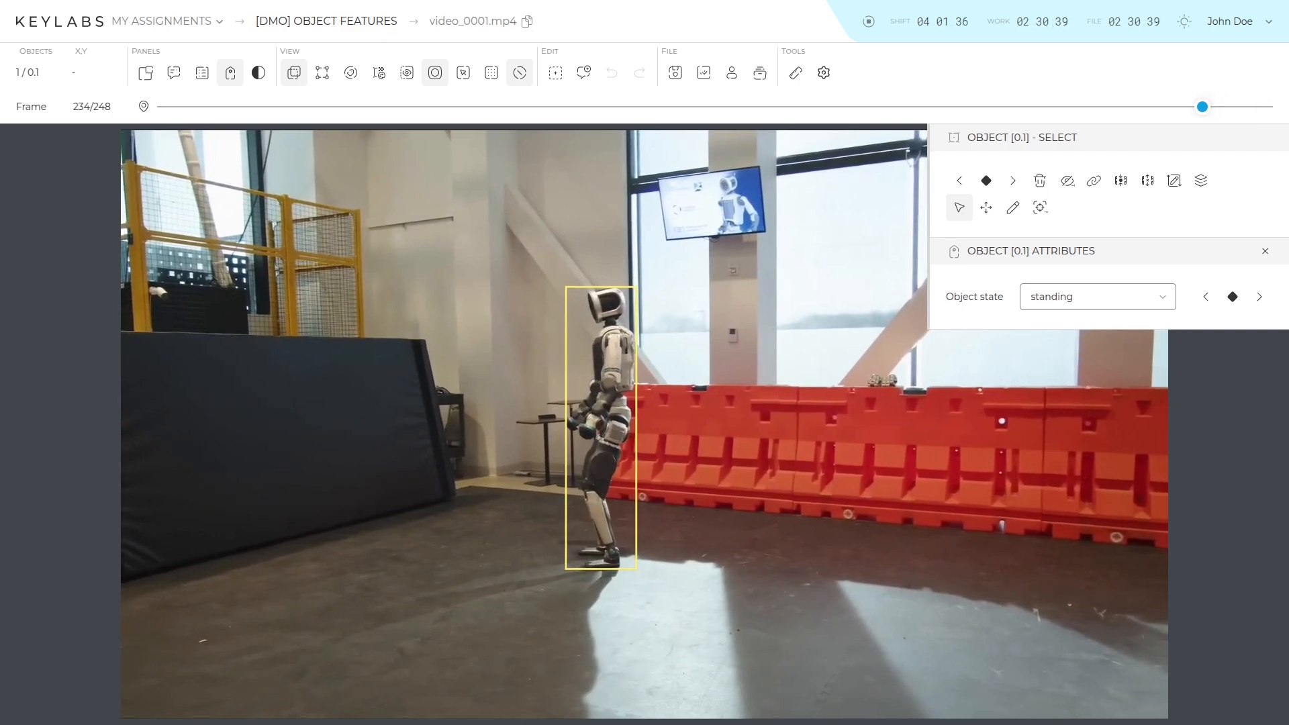
key(Left)
key(Left)
key(Left)
key(Left)
key(Left)
key(Left)
key(Left)
key(Left)
key(Left)
key(Left)
key(Left)
key(Left)
key(Left)
key(Left)
key(Left)
key(Left)
key(Left)
key(Left)
key(Left)
key(Left)
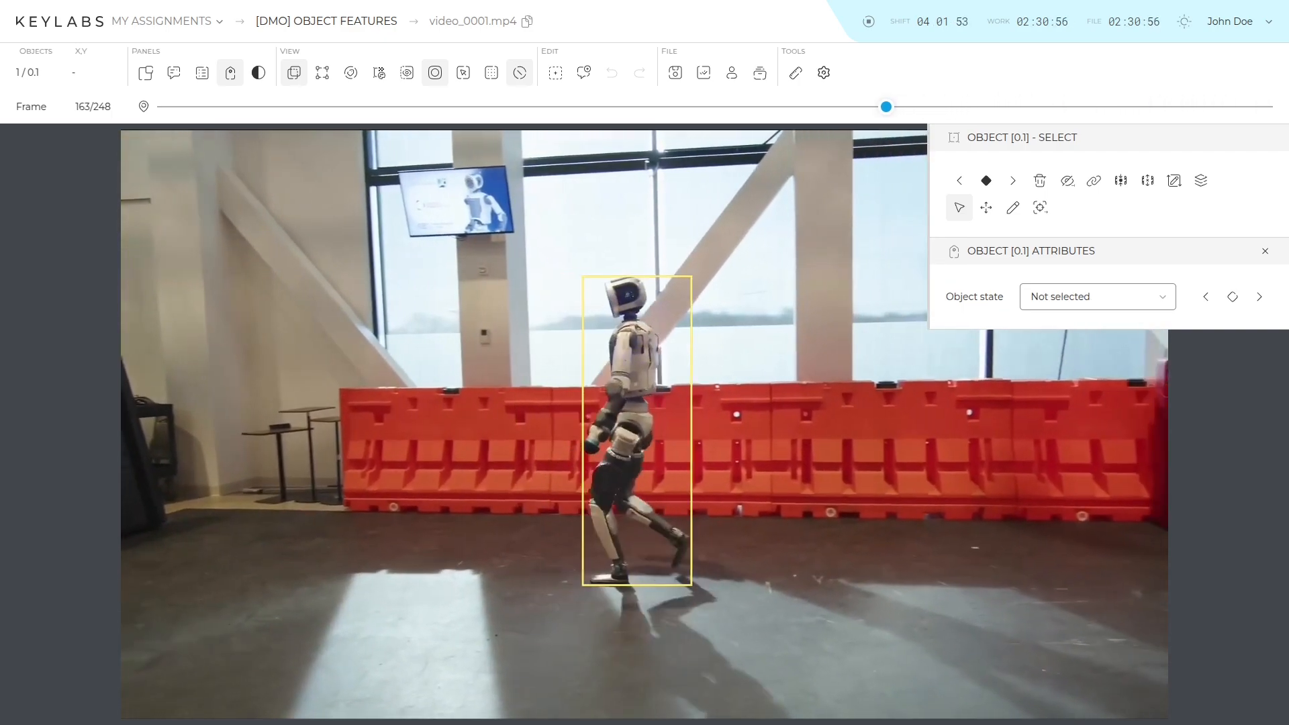
key(Left)
key(Left)
key(Left)
key(Left)
key(Left)
key(Left)
key(Left)
key(Left)
key(Left)
key(Left)
key(Left)
key(Left)
key(Left)
key(Left)
key(Left)
key(Left)
key(Left)
key(Left)
key(Left)
key(Left)
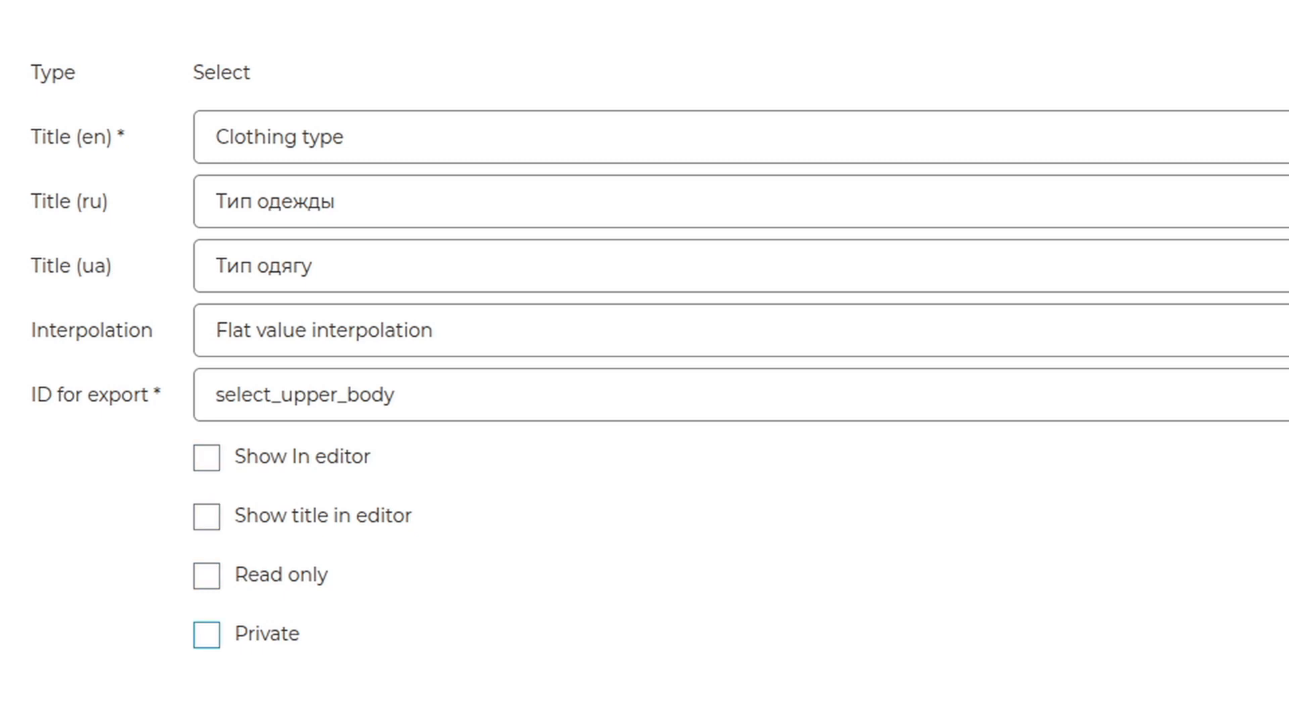
Step: Try the Show In editor and Show title in editor options for the Clothing type attribute
click(208, 470)
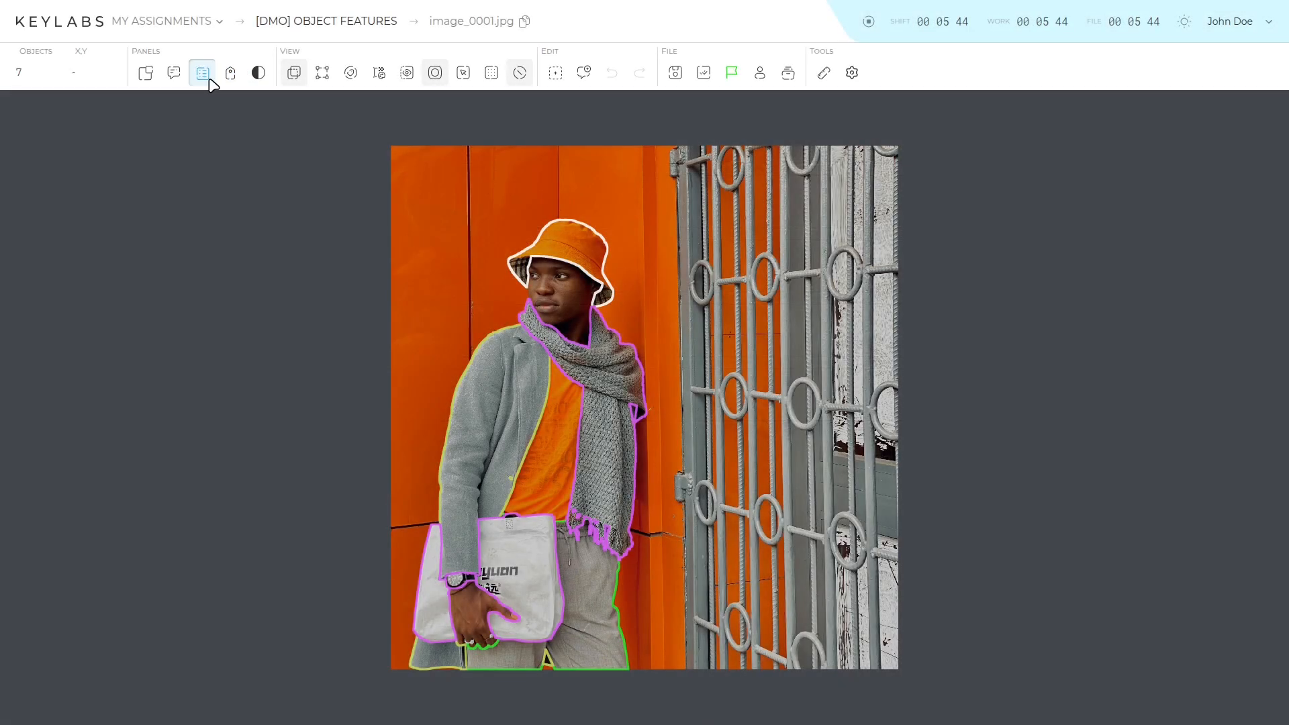
click(208, 77)
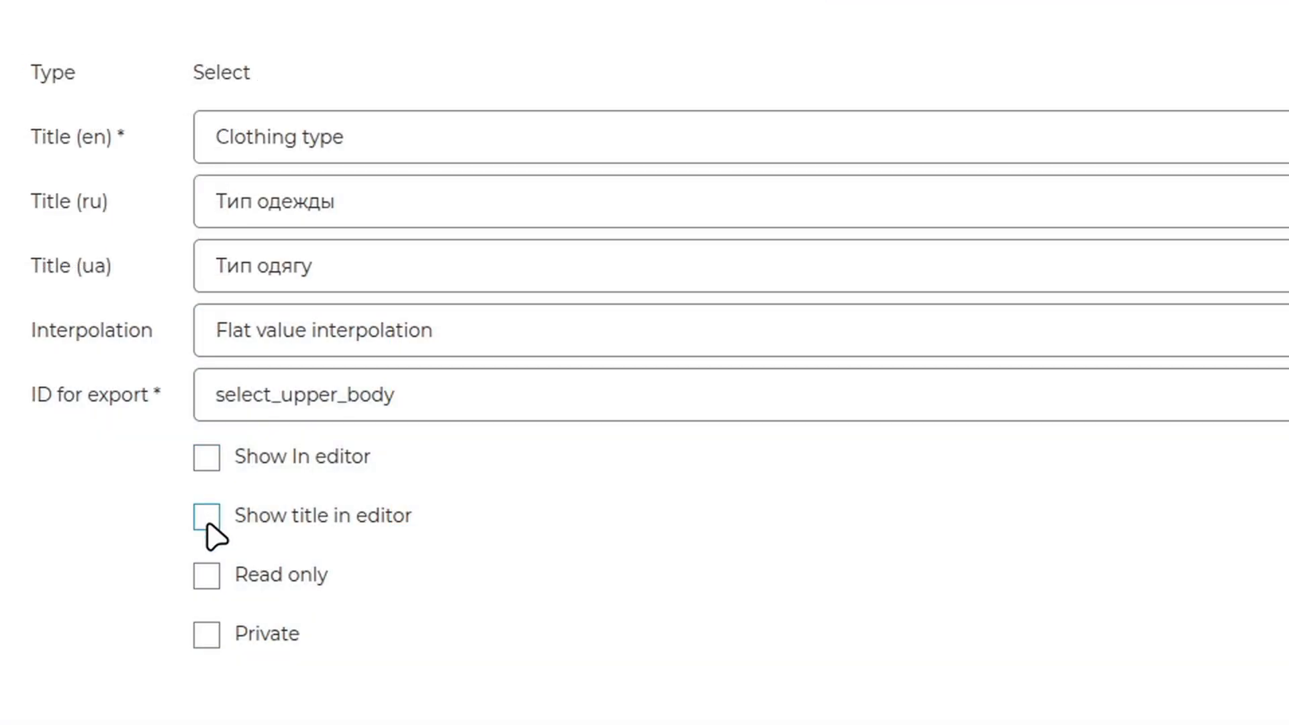
click(210, 526)
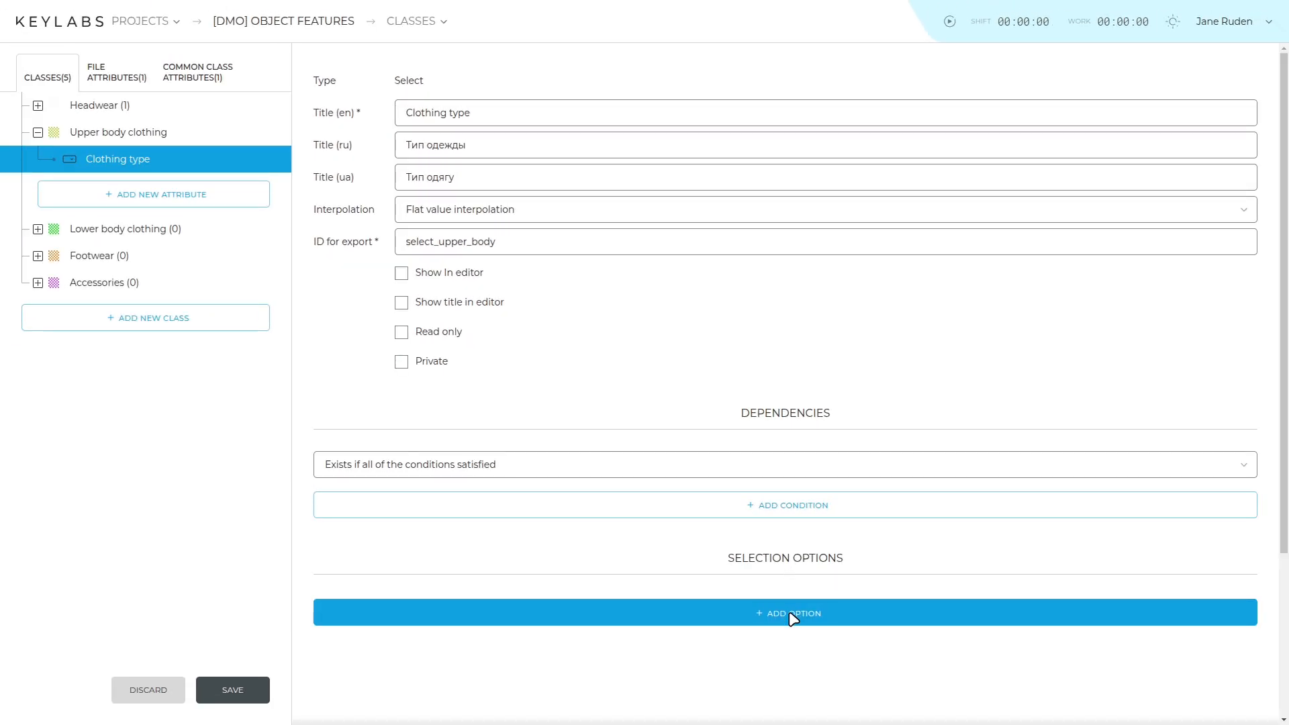
Step: Add a jacket selection option with ID for export upper_jacket and куртка as both the Russian and Ukrainian title
click(793, 618)
text(jac)
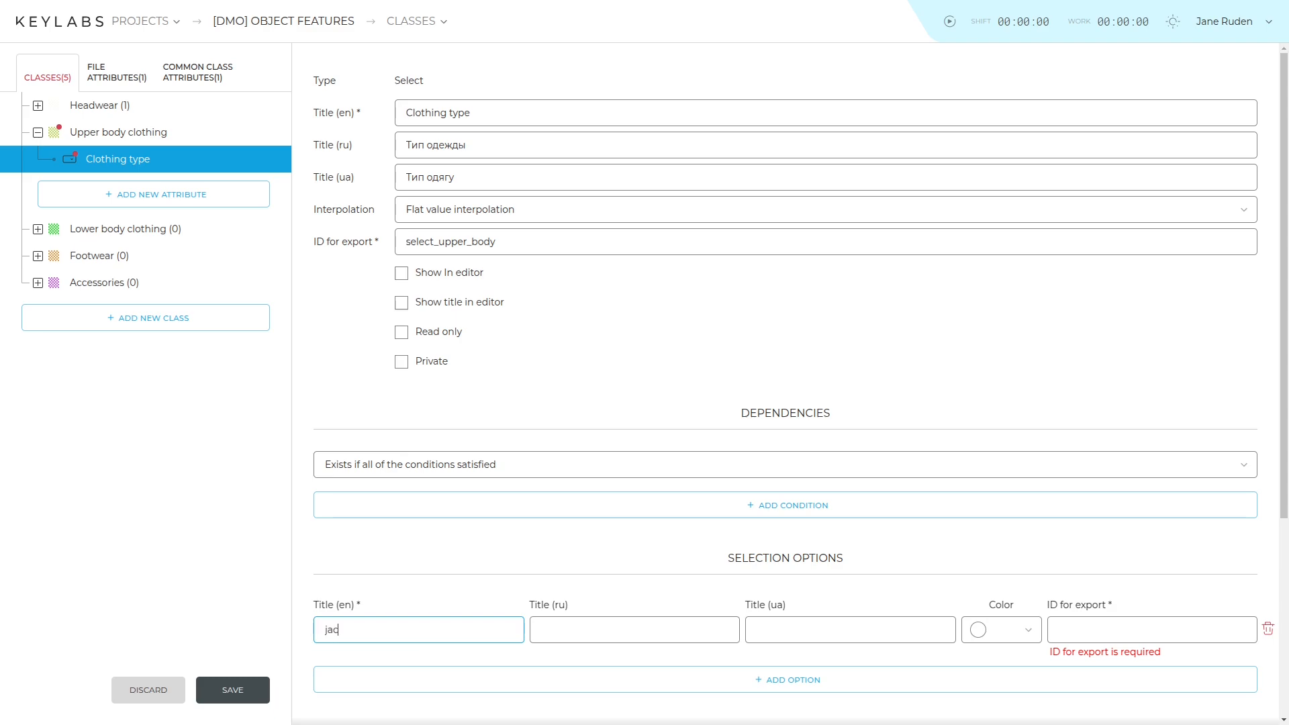
text(ketupper_jacket)
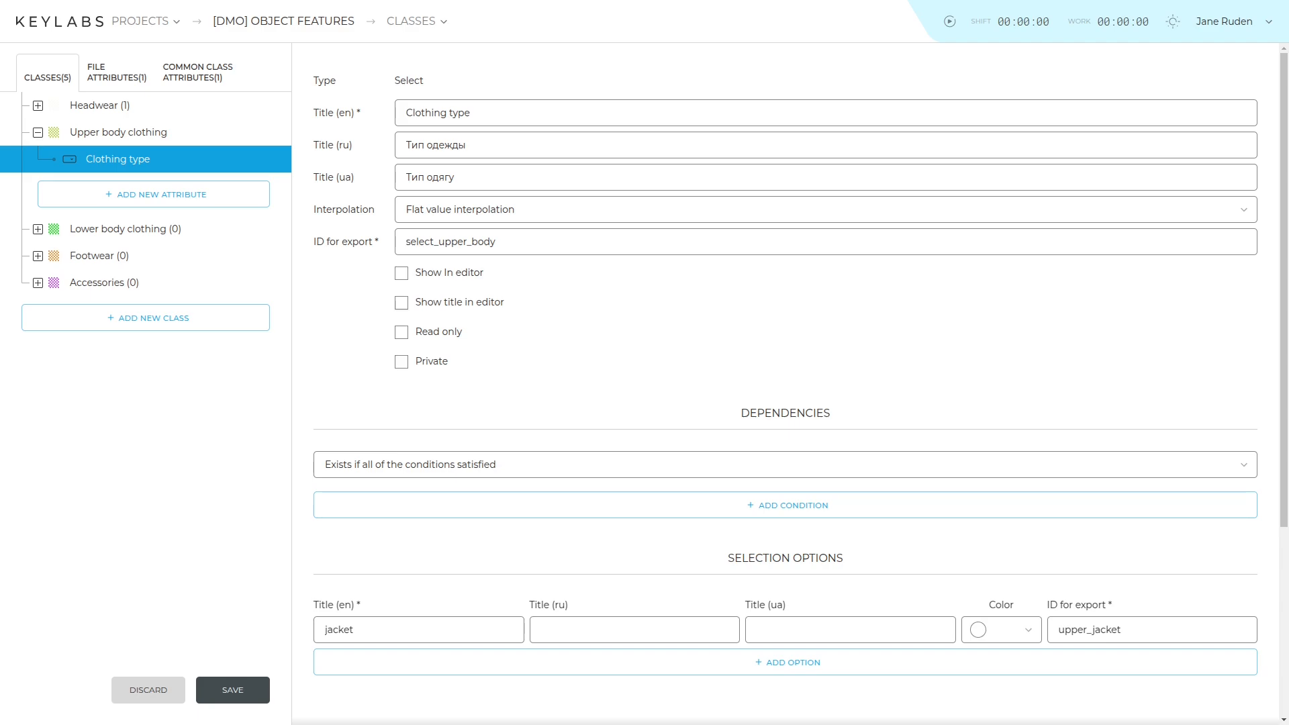
click(541, 629)
text(куртка)
click(757, 629)
text(куртка)
Step: Add a shirt selection option with the titles рубашка in Russian and сорочка in Ukrainian and ID for export upper_shirt
click(784, 662)
click(418, 661)
text(shirt)
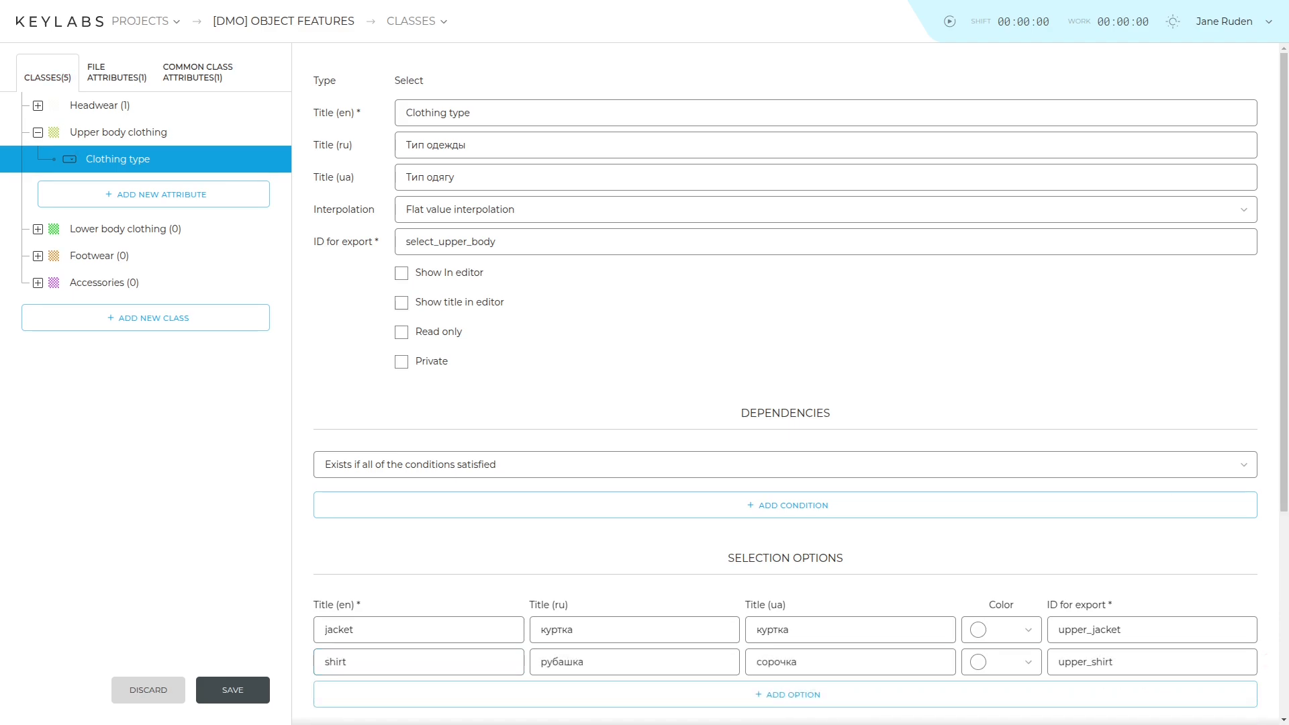
Step: Assign the tan palette color to the jacket option and open the Clothing type choices for the upper body clothing object in image_0001.jpg
click(1030, 634)
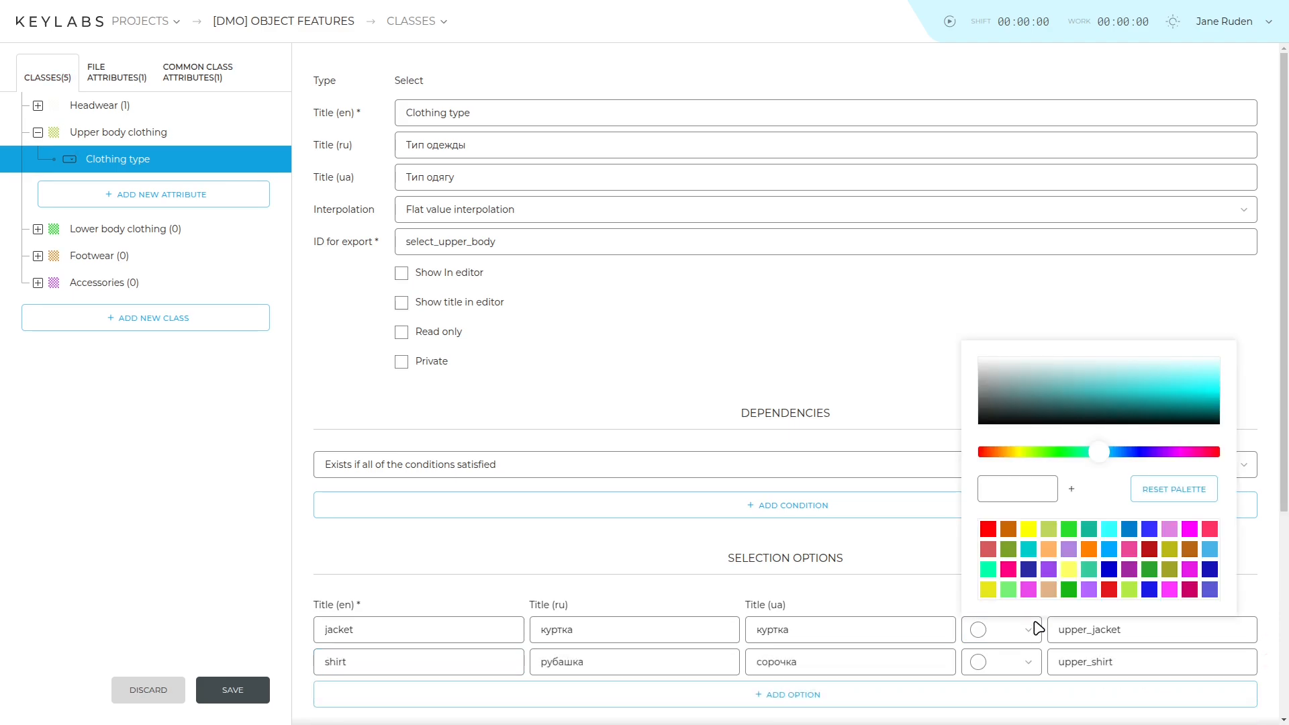
click(1046, 606)
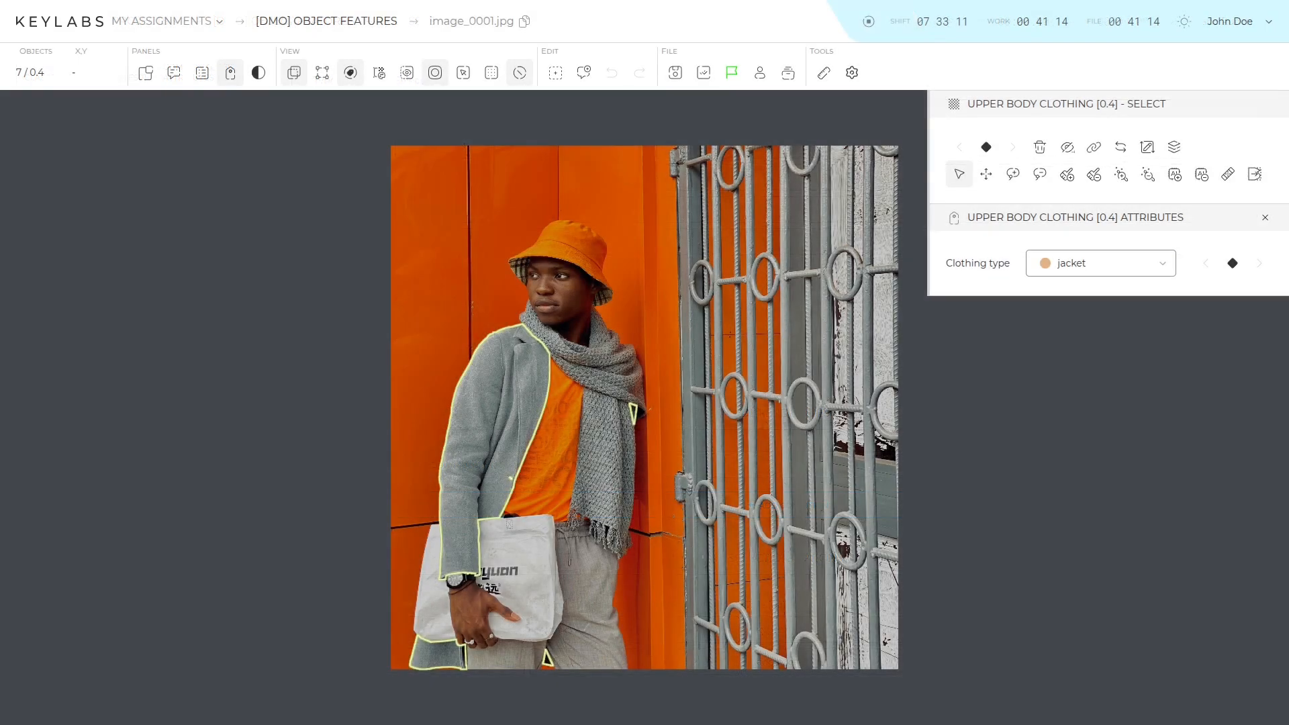
click(1162, 263)
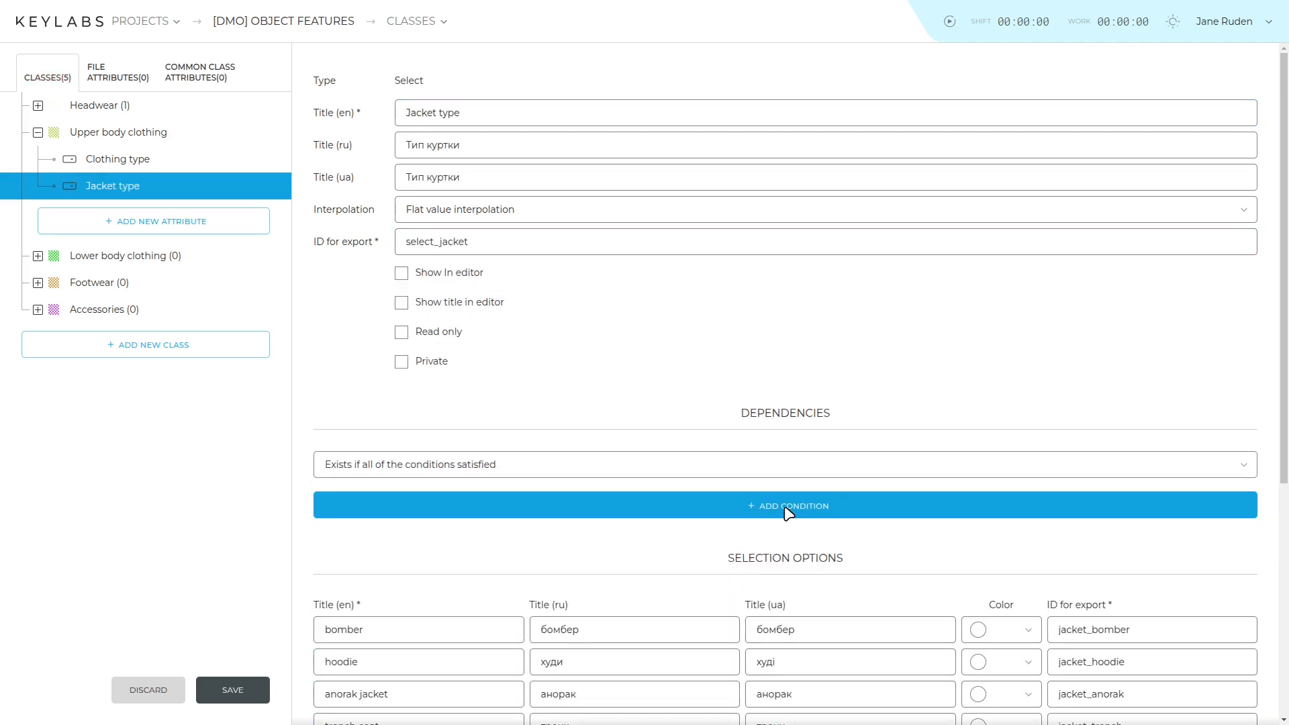
Step: Add a dependency condition to the Jacket type attribute requiring Clothing type to have the value jacket
click(789, 505)
click(547, 522)
click(547, 548)
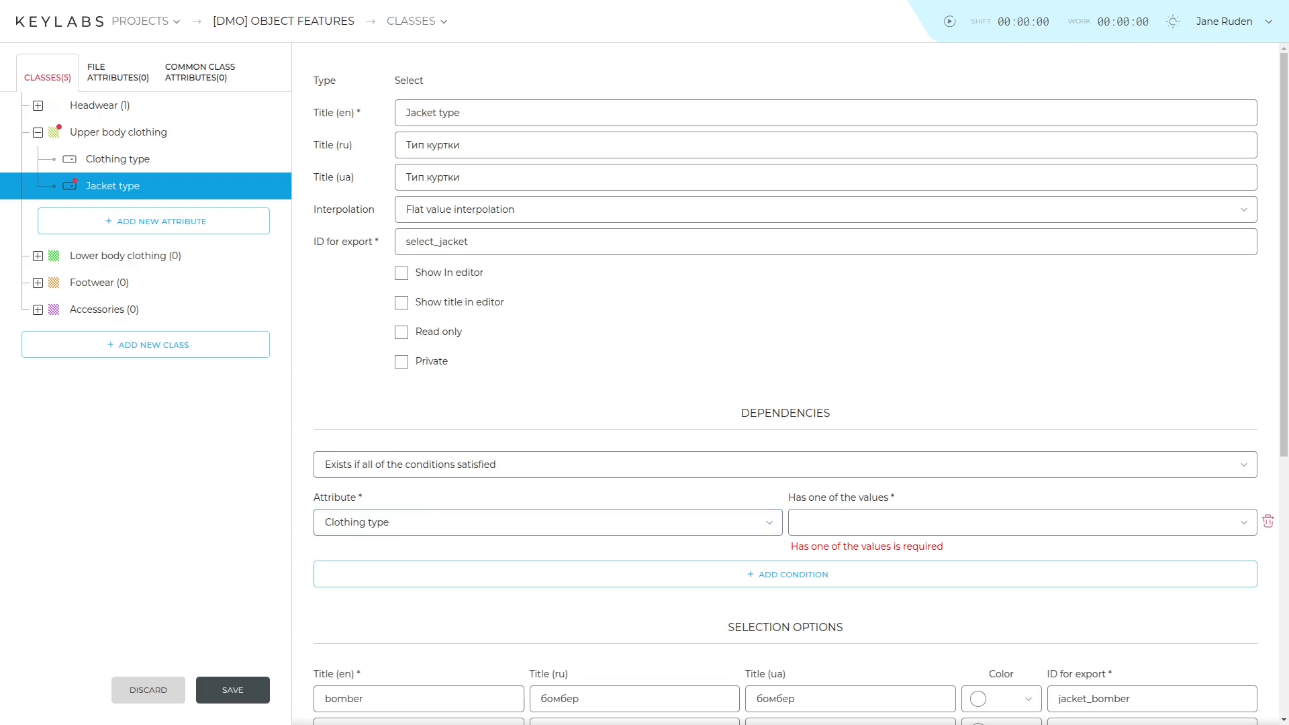
click(1021, 521)
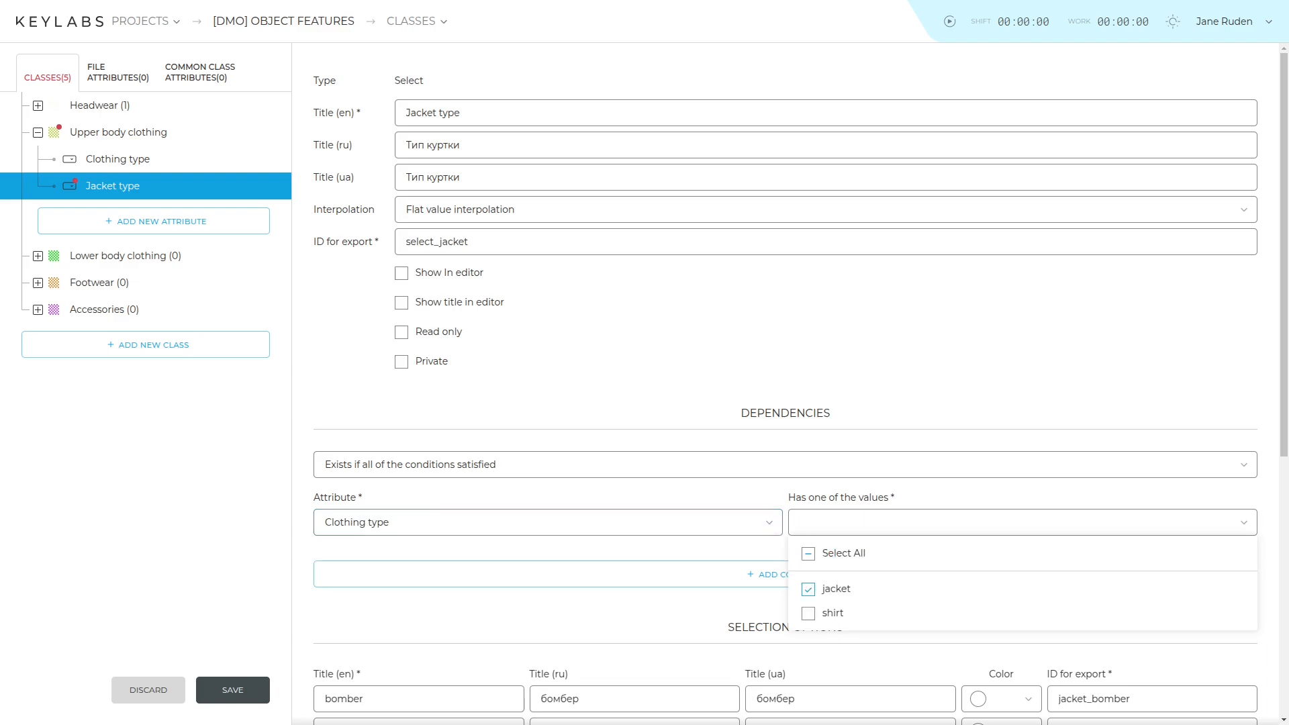
key(Escape)
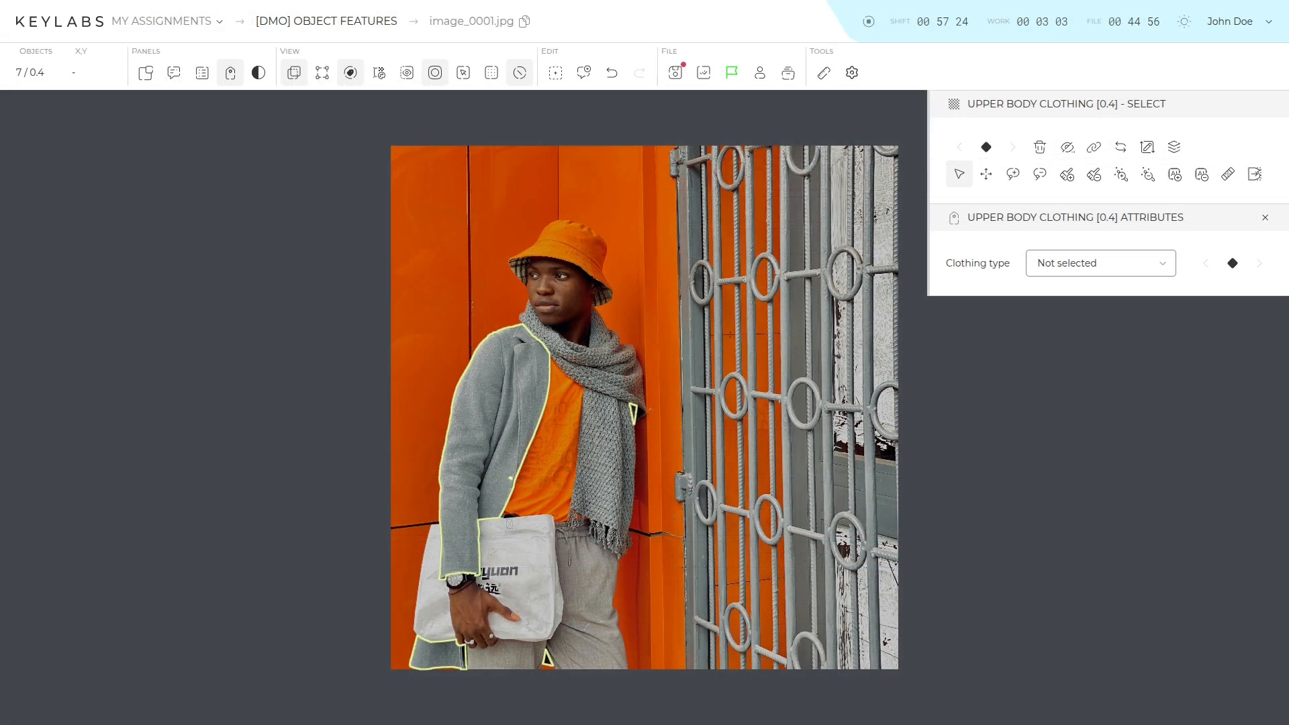
Step: Set Clothing type to jacket for upper body clothing object 0.4 in image_0001.jpg and open the Jacket type choices
click(1068, 276)
click(1071, 316)
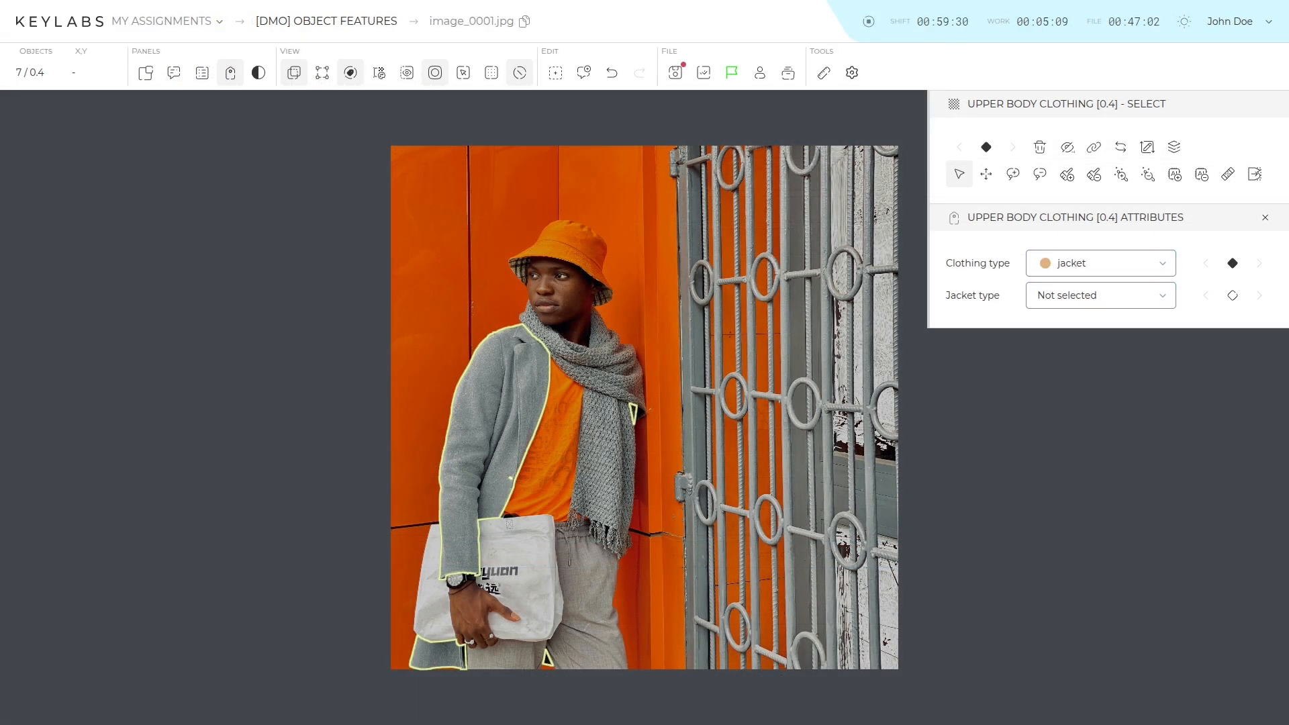
click(1099, 294)
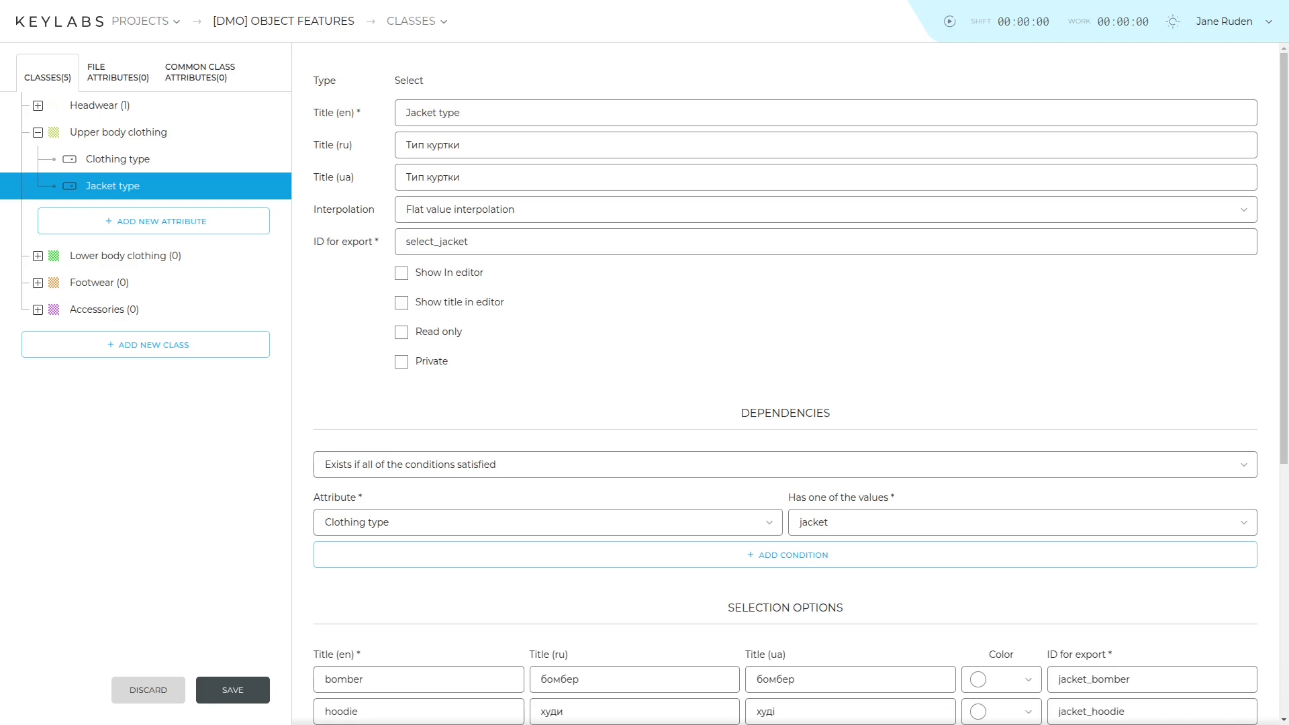
Step: Review the all-conditions and any-conditions dependency modes of Jacket type, and save the class settings
click(784, 464)
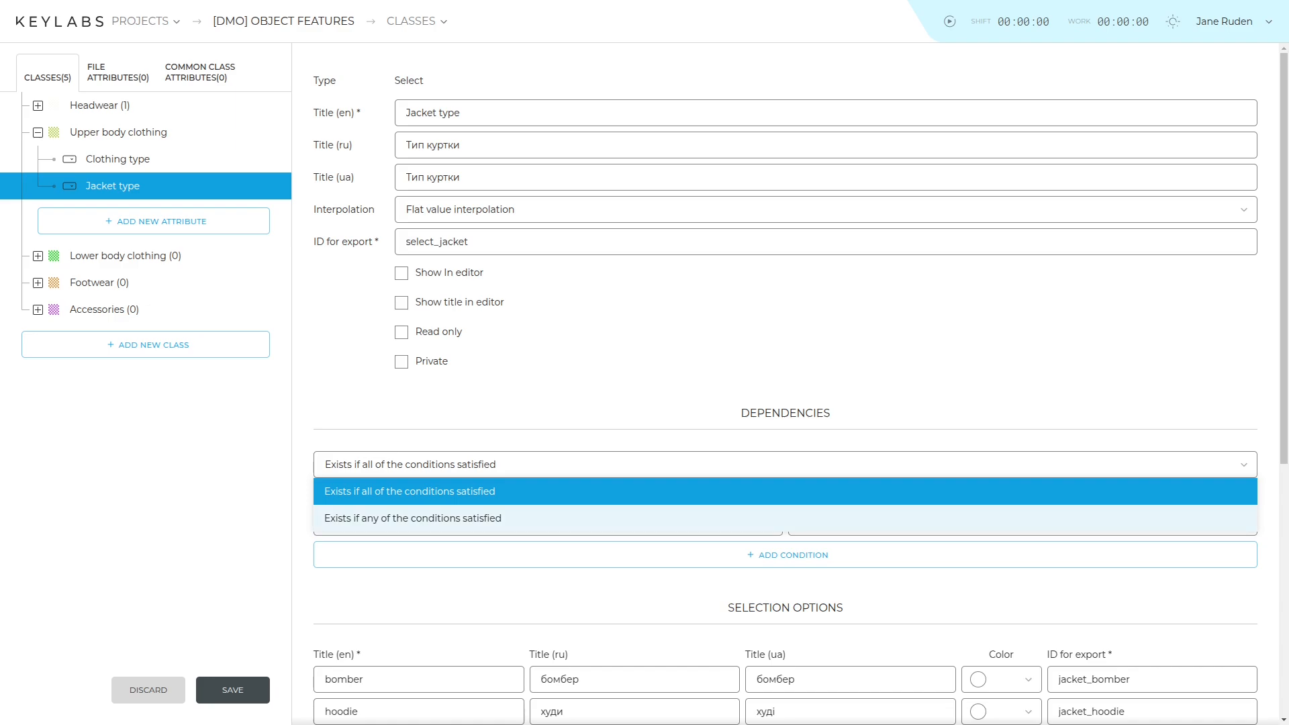
key(Escape)
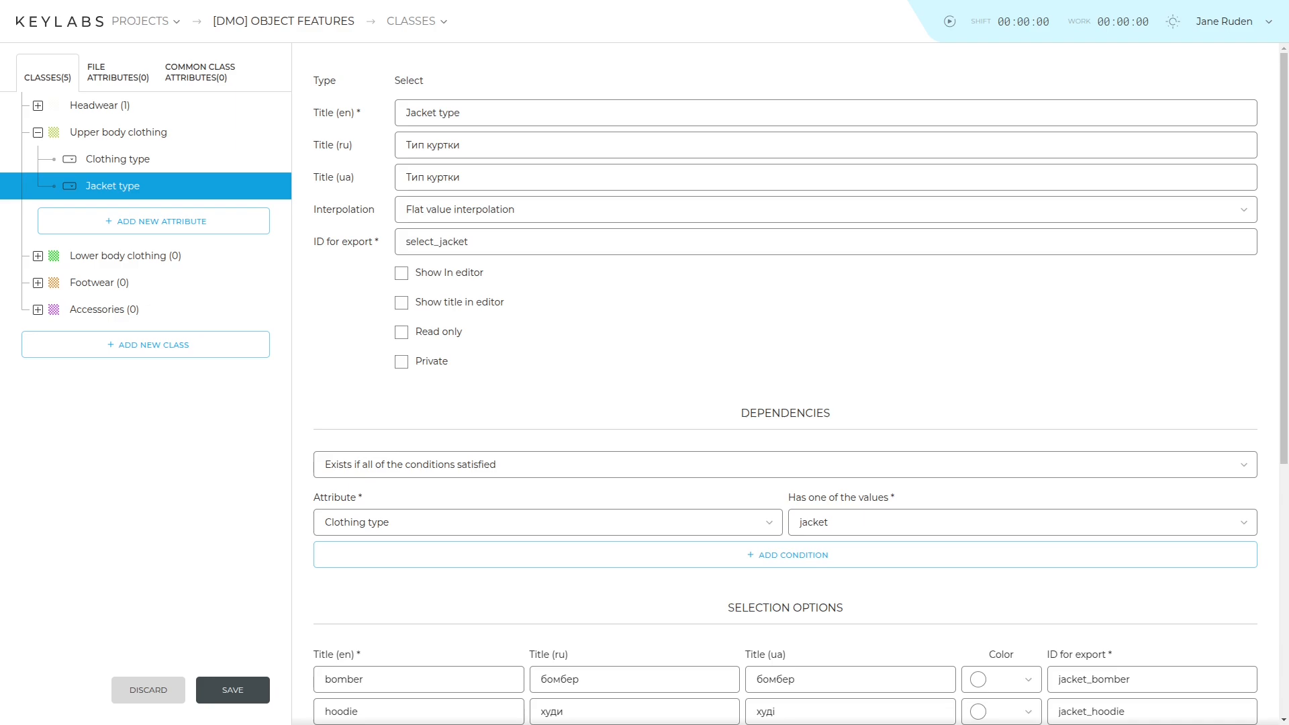
click(232, 695)
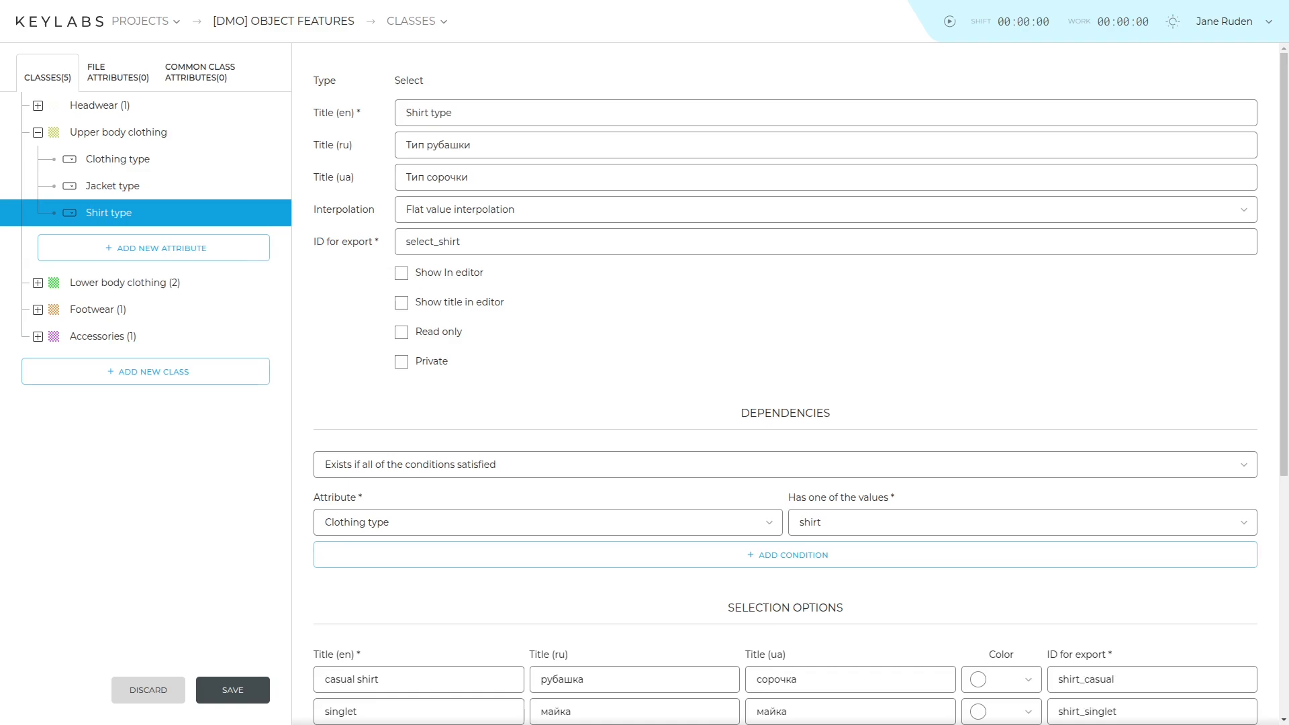
Step: Add a Mugshot attribute to Upper body clothing with the English title Jackets and ID for export mugshot_jackets
click(115, 255)
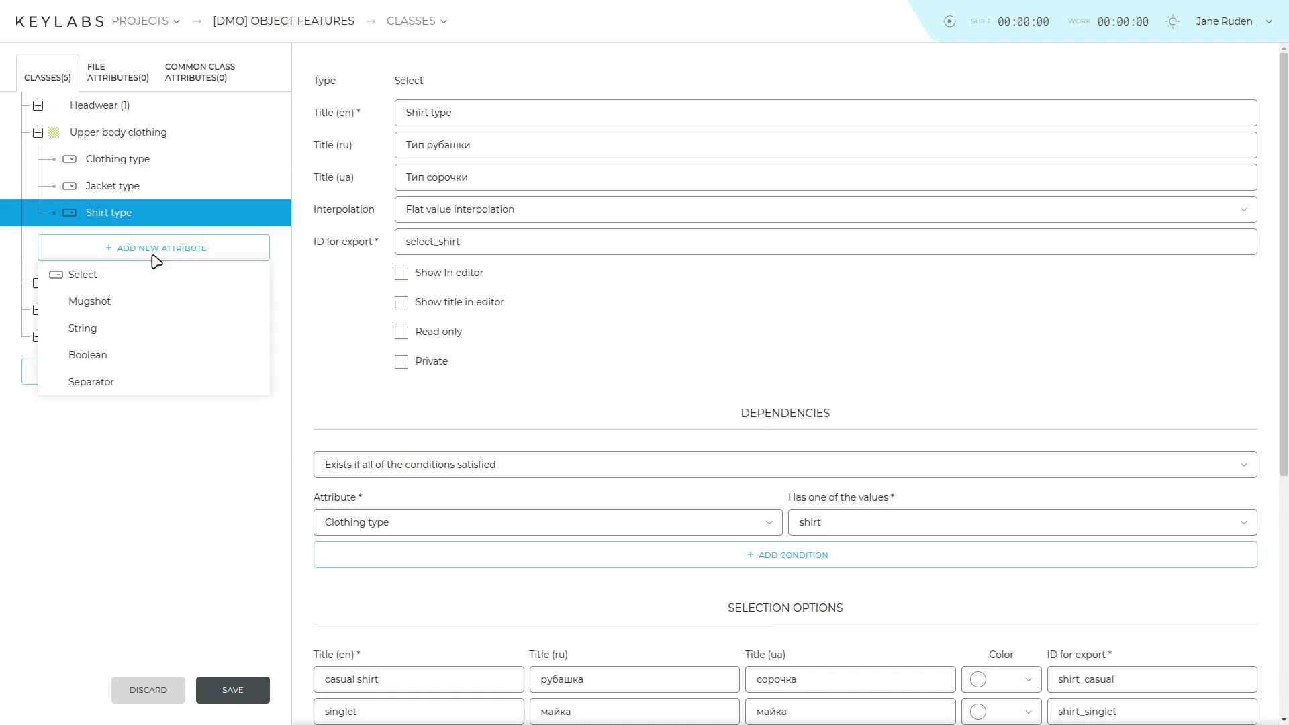
click(163, 307)
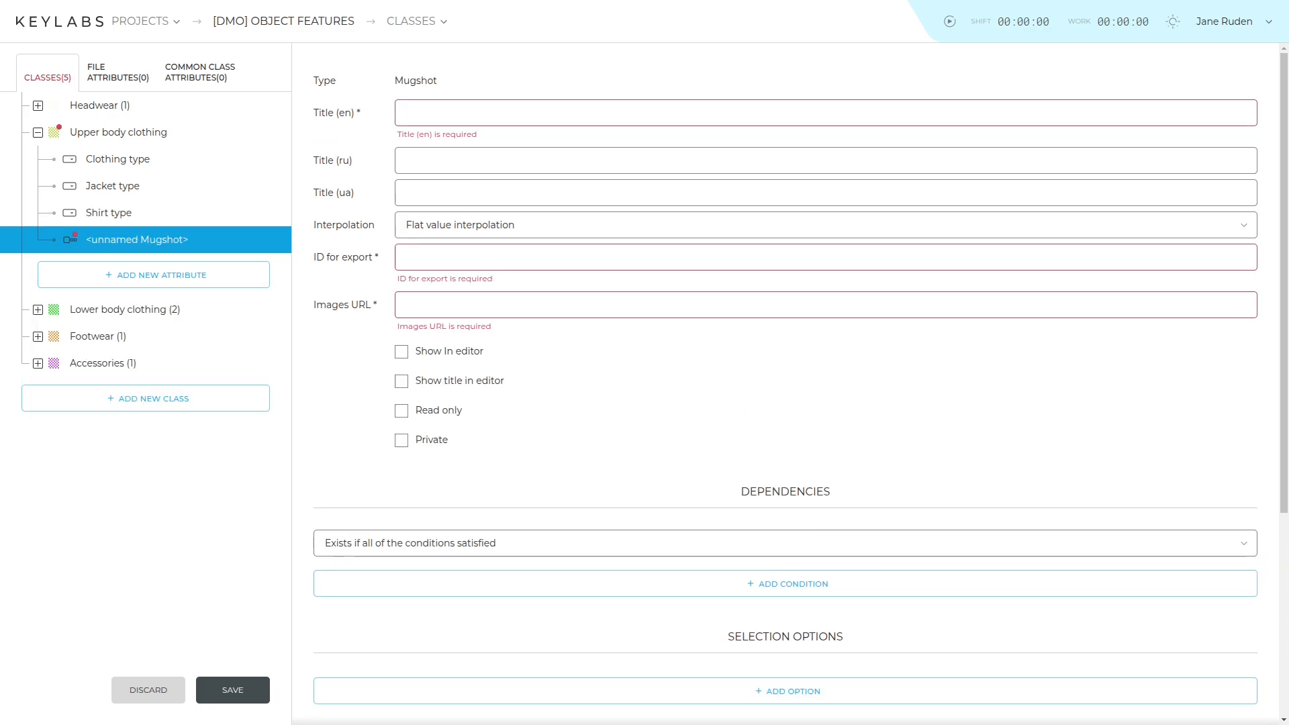
text(Jackets)
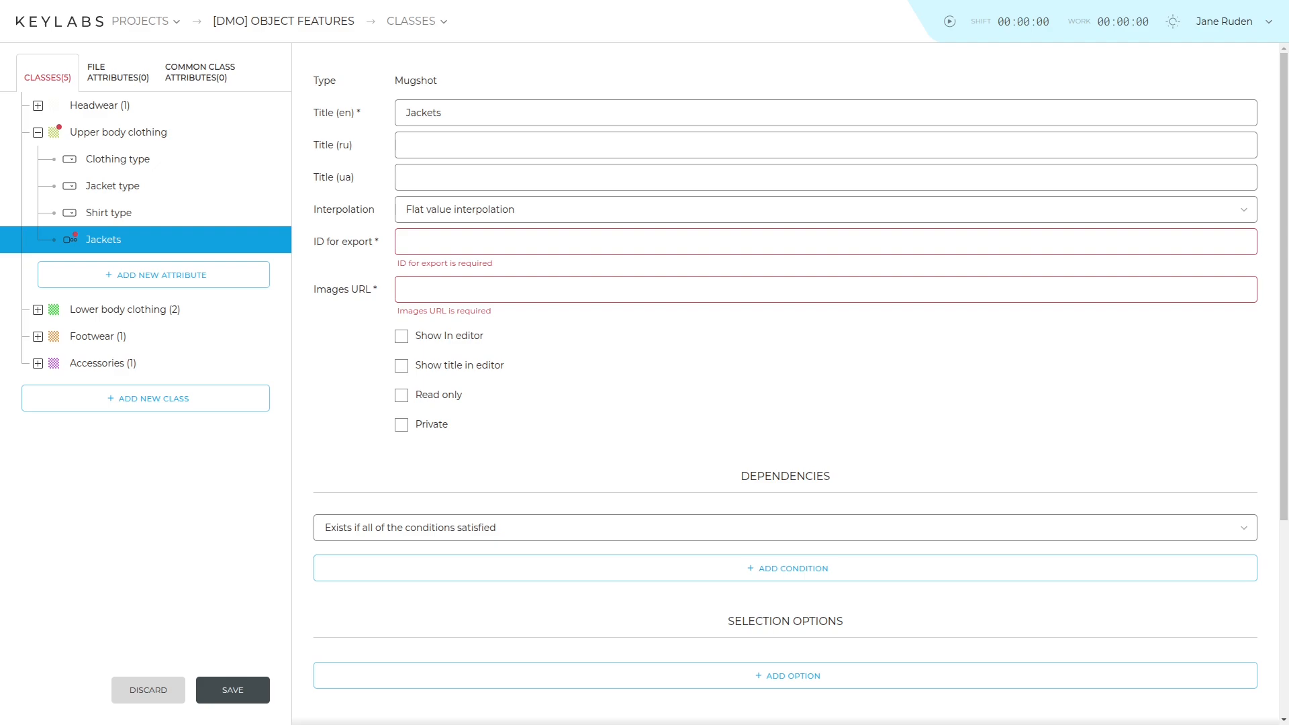
text(mugshot_jackets)
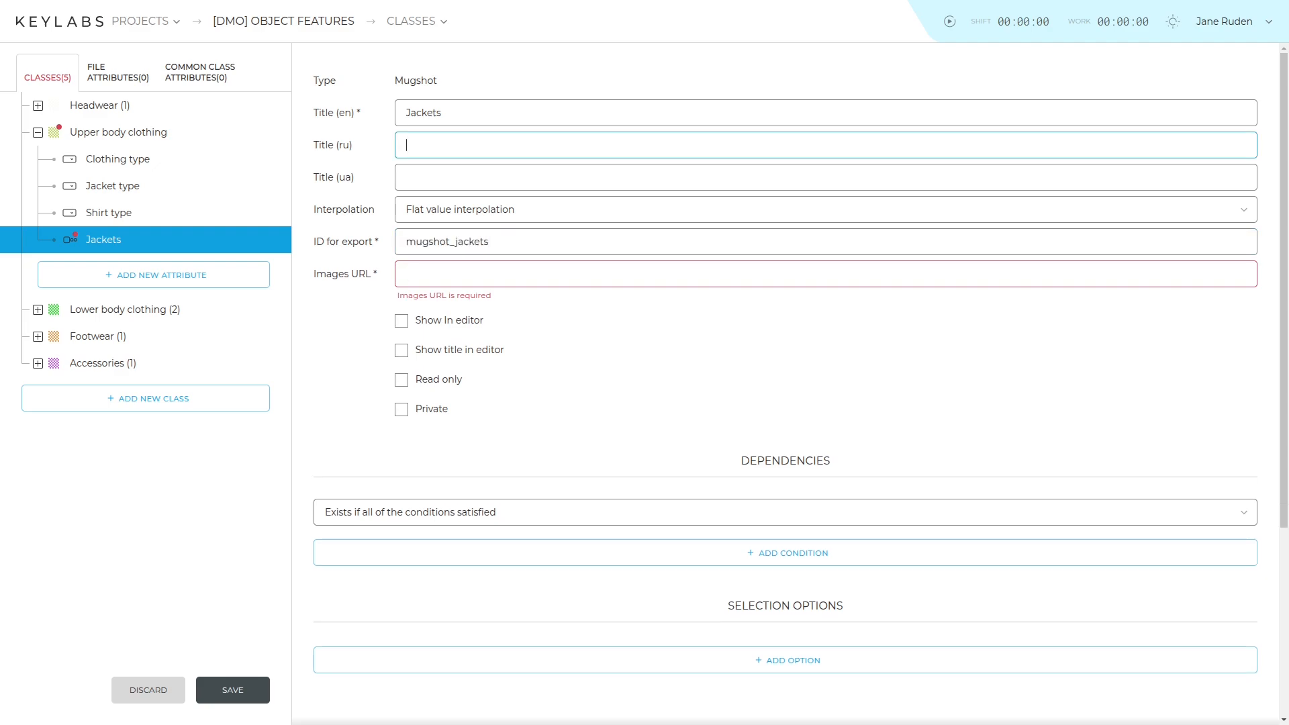
Step: Enter Куртки as the Russian and Ukrainian titles of the Jackets attribute and review its interpolation choices, keeping Flat value interpolation
text(Куртки)
key(Tab)
text(Куртки)
click(448, 217)
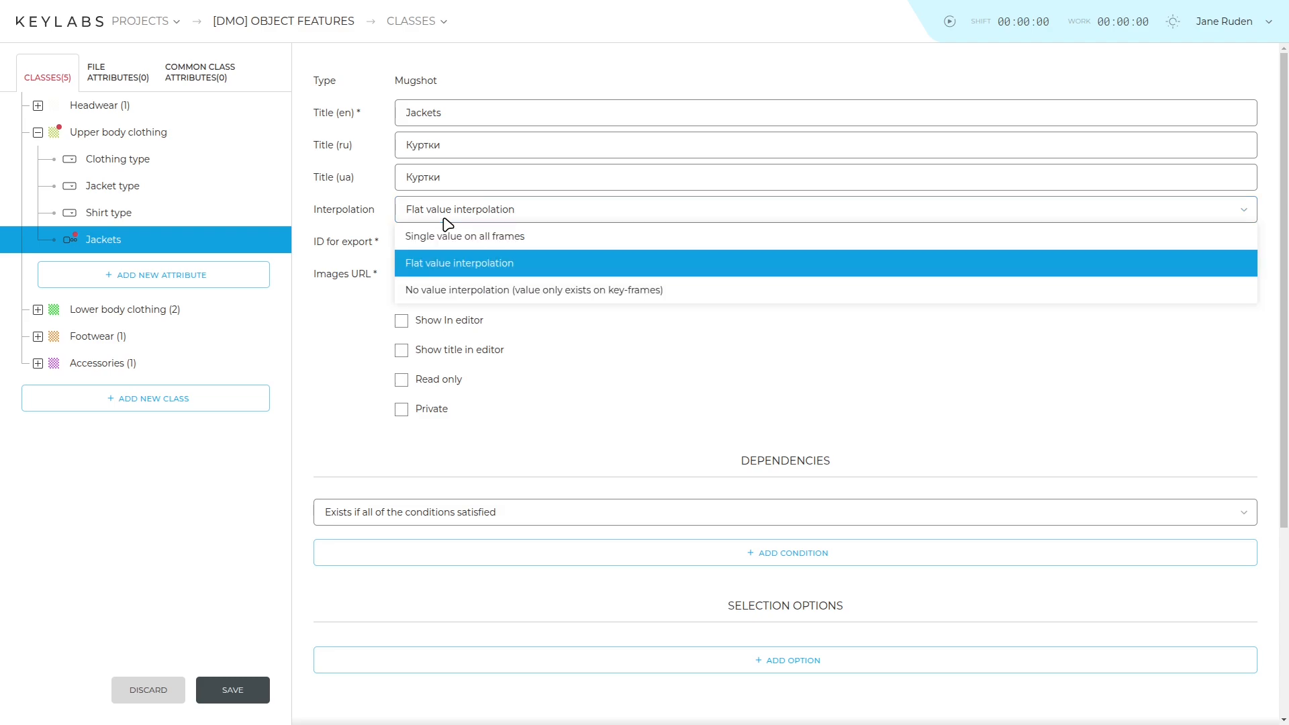
click(448, 224)
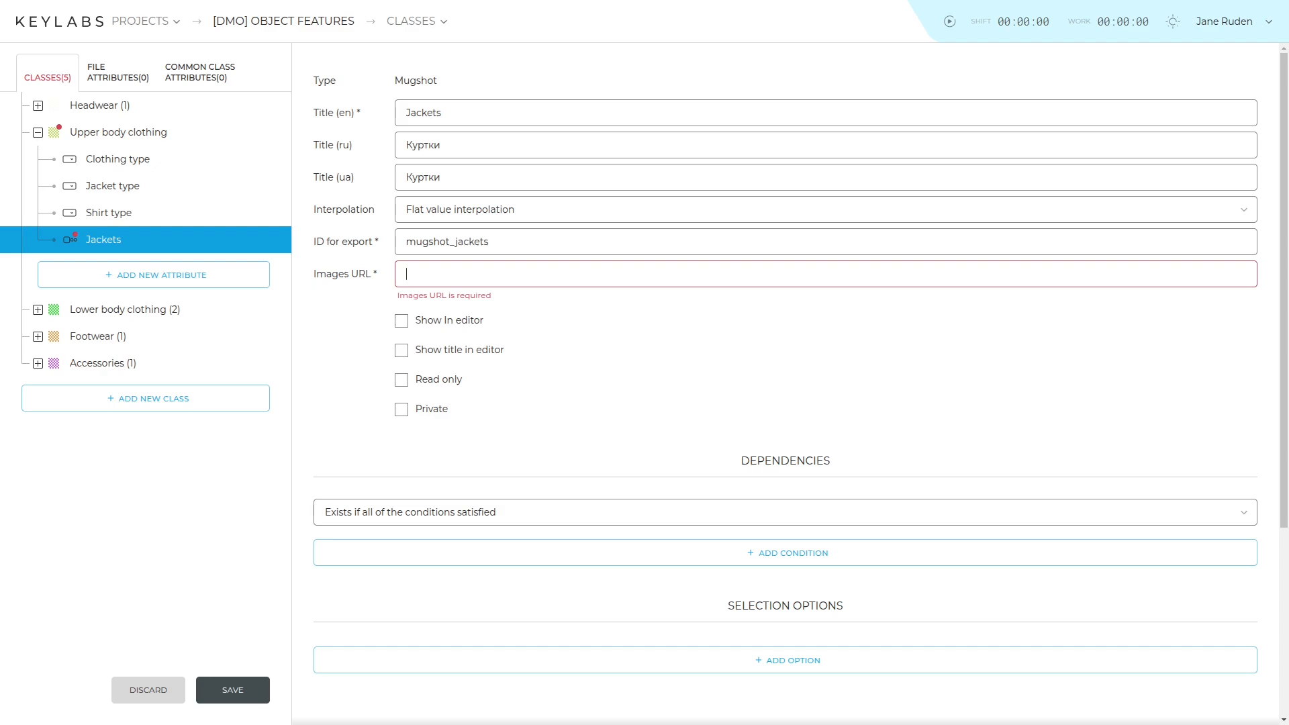
text(https://detectcom.keylabs.ai:8200/s3/object_attributes/mug)
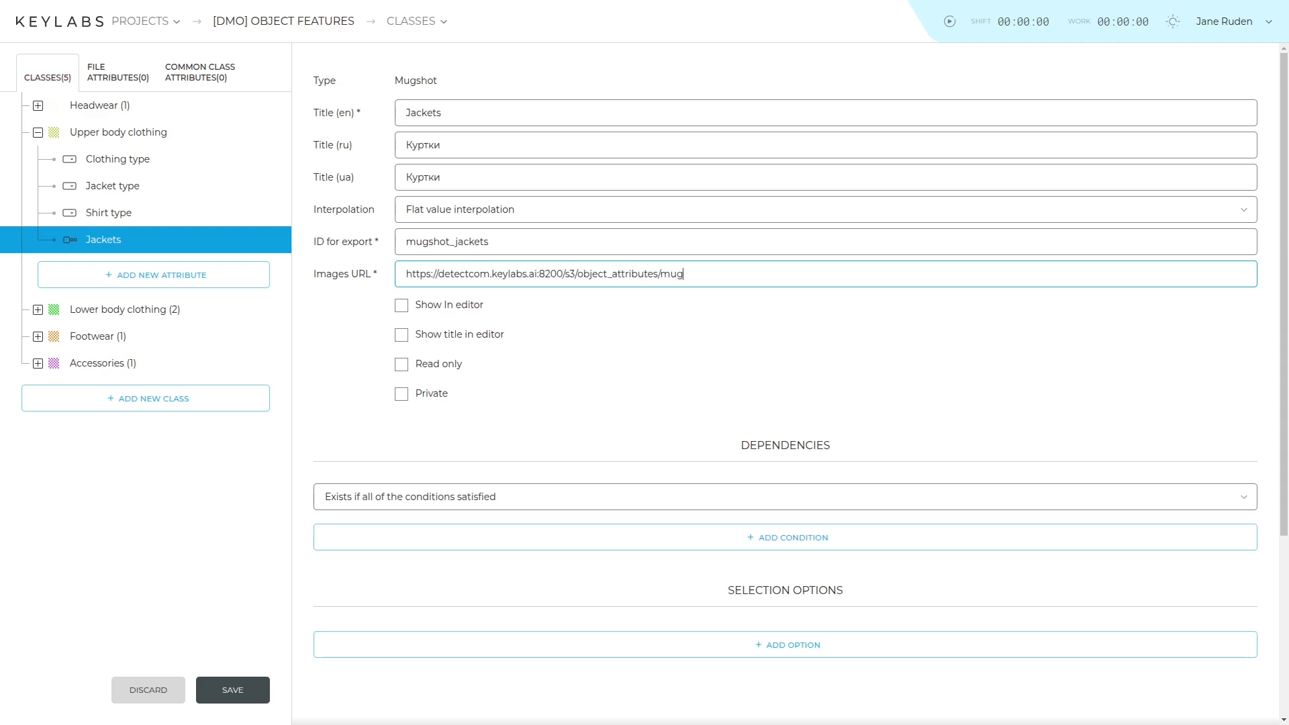
text(shots/clothing/{id)
drag(439, 274, 563, 274)
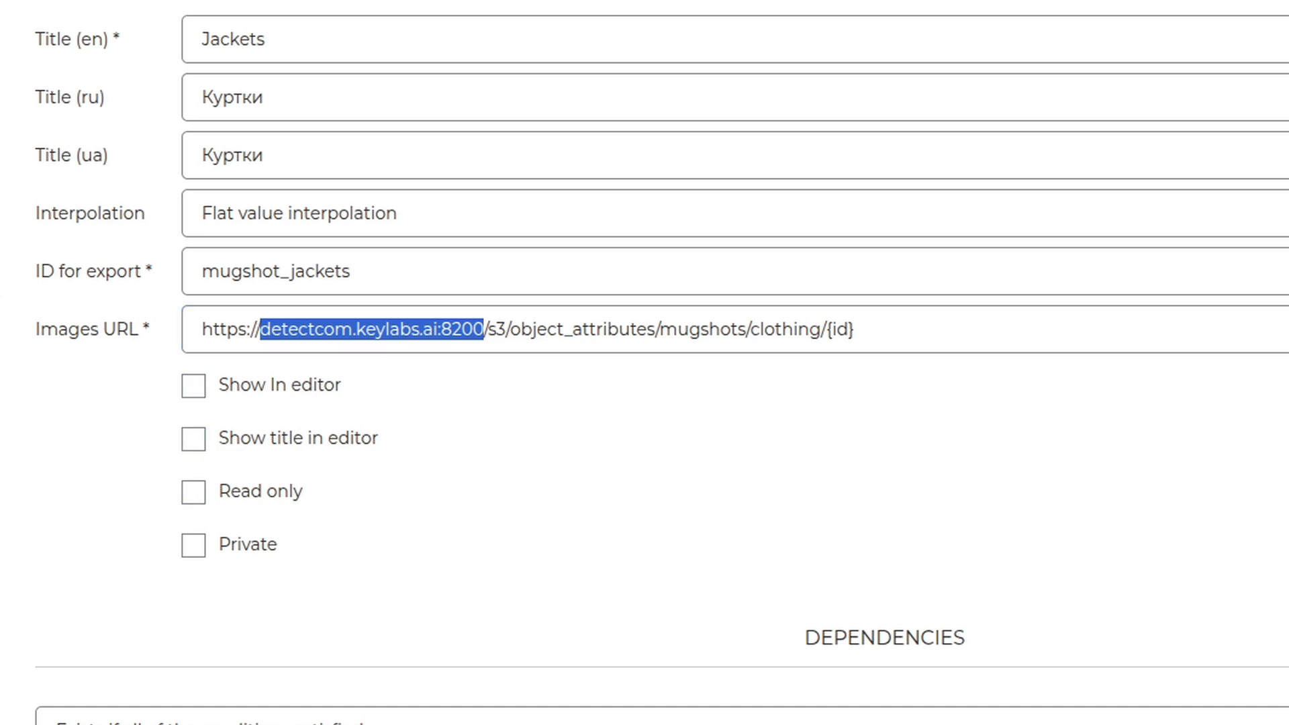
drag(488, 329, 820, 329)
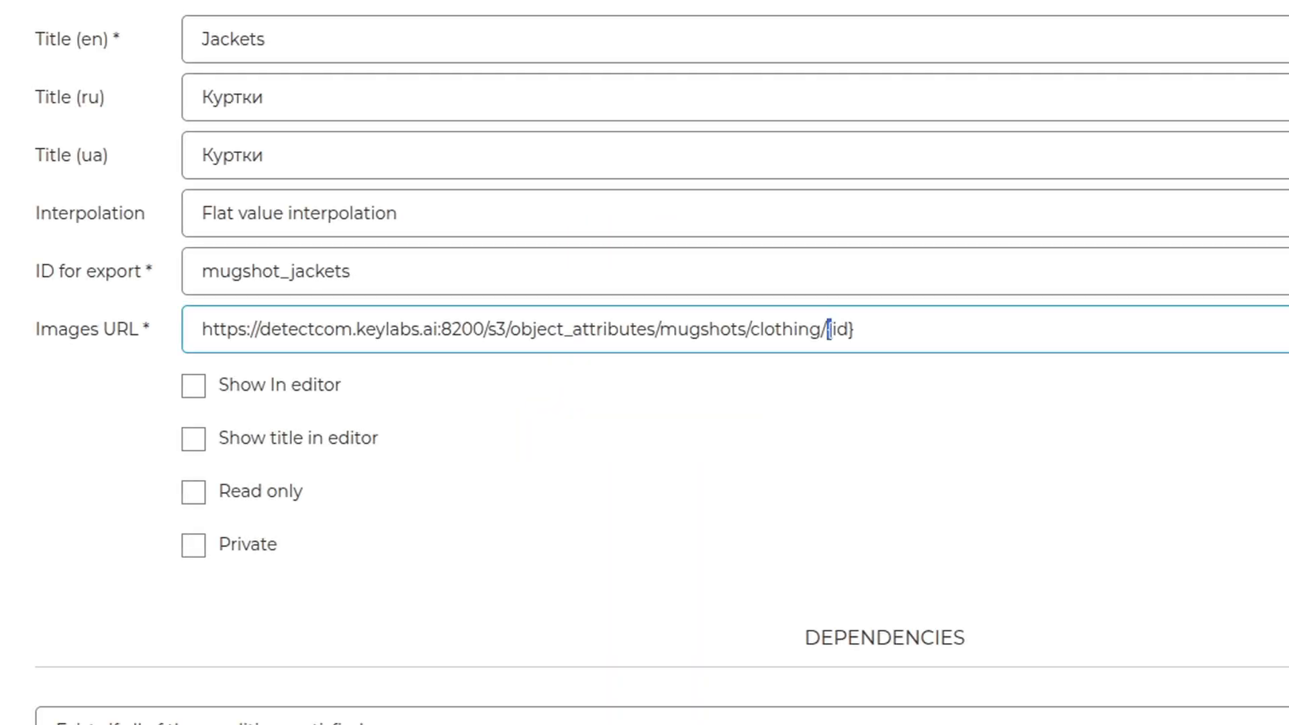
drag(827, 329, 853, 329)
key(Tab)
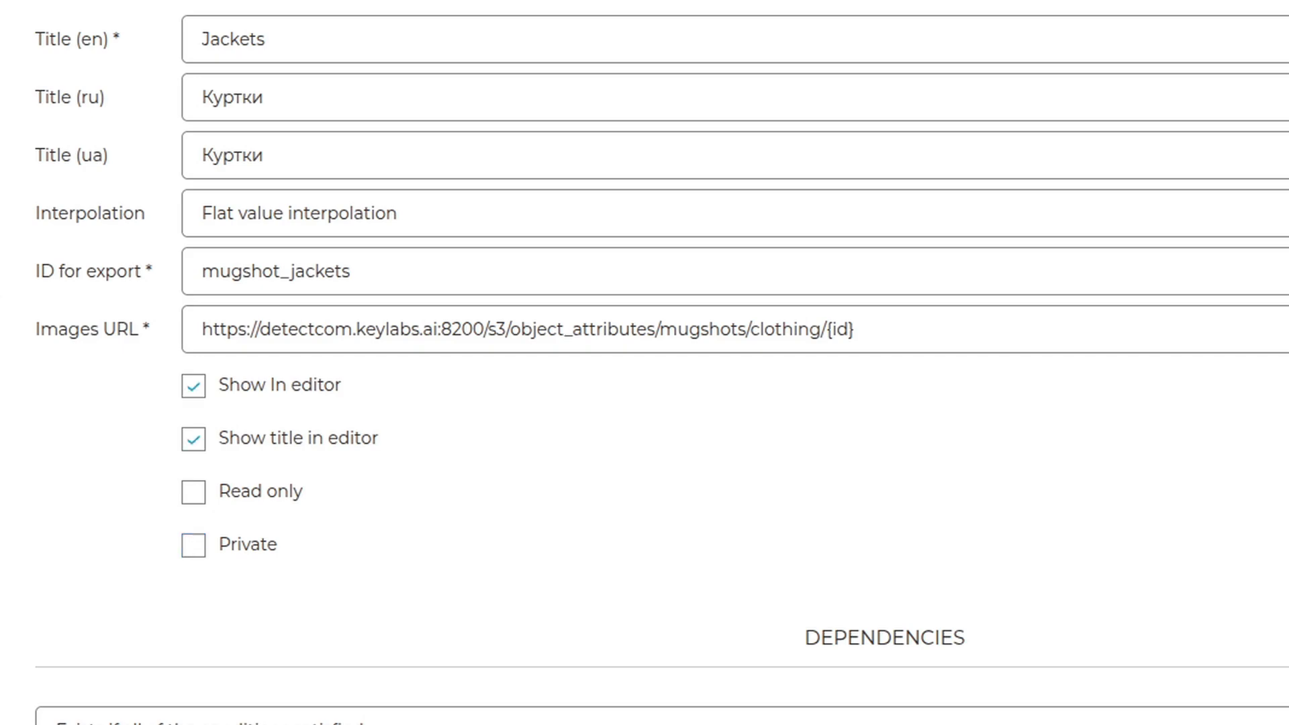
Step: Add a bomber option with бомбер as Russian and Ukrainian titles and ID for export bomber.png, and open the Jackets choices on object 0.4
scroll(785, 382, down, 4)
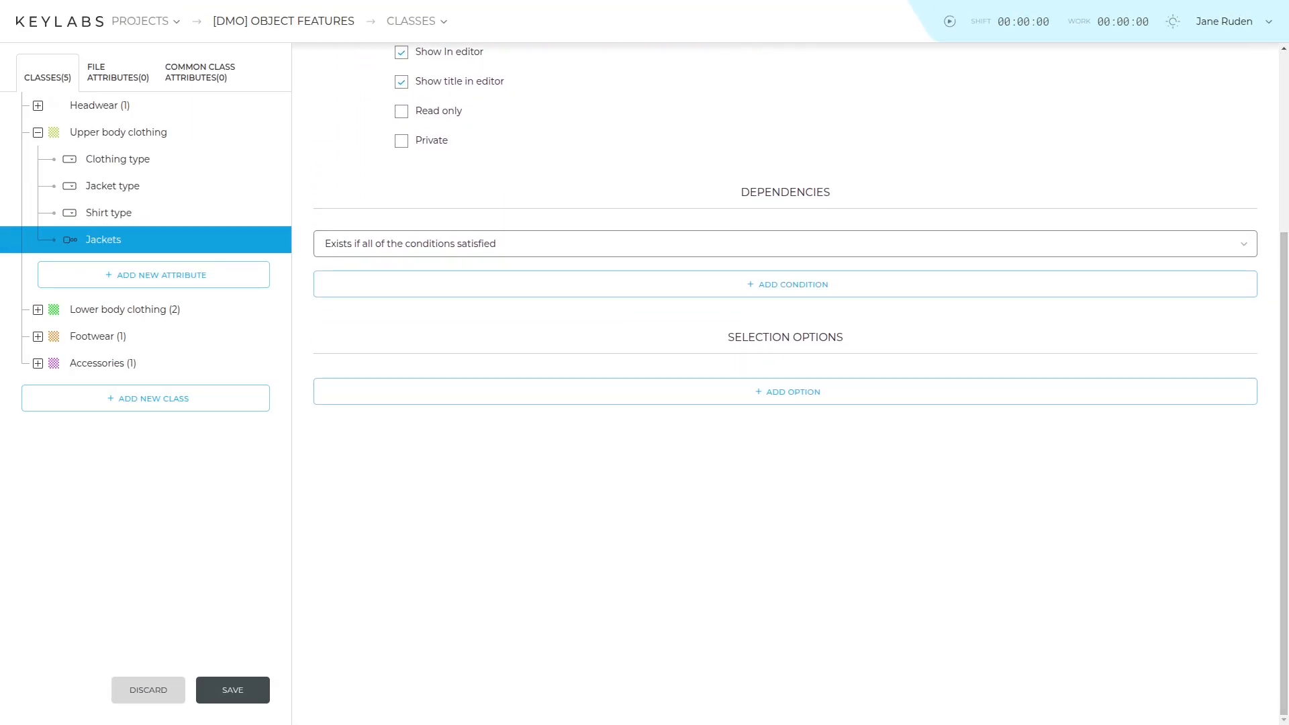
click(794, 393)
text(bomber)
key(Tab)
text(бомбер)
key(Tab)
text(бомбер)
key(Tab)
text(bom)
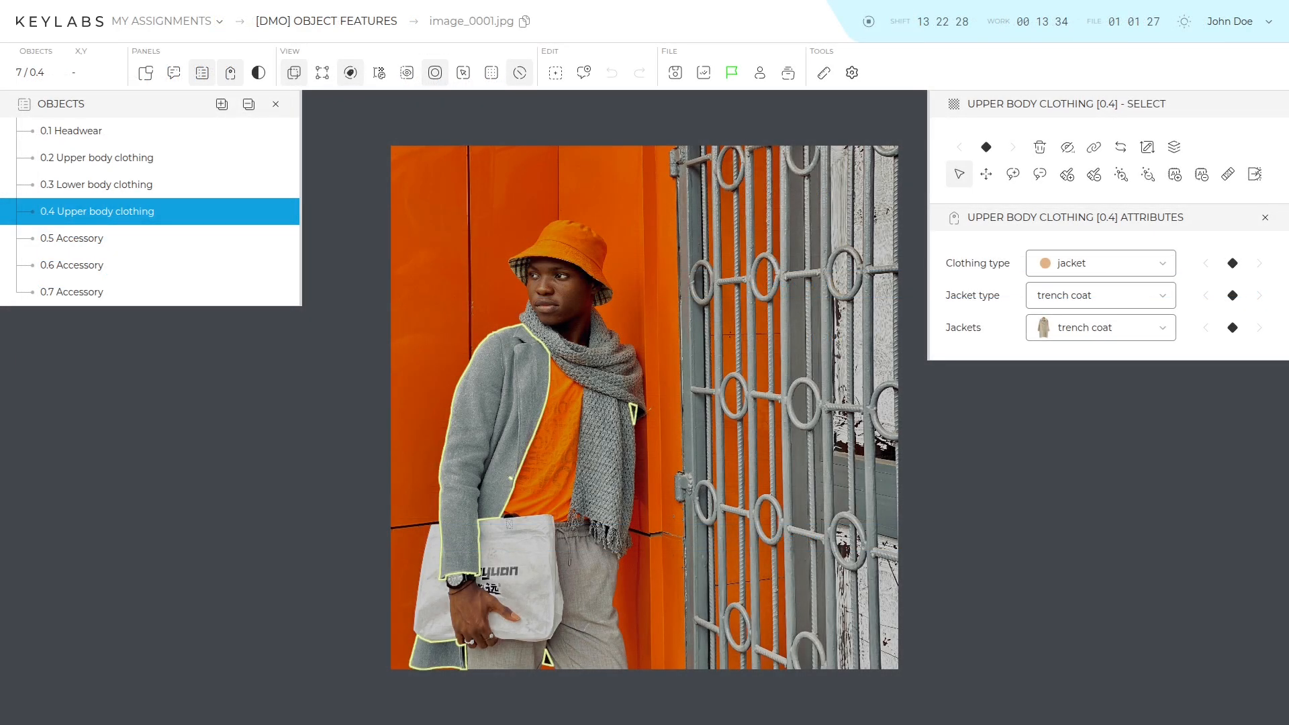
click(1105, 336)
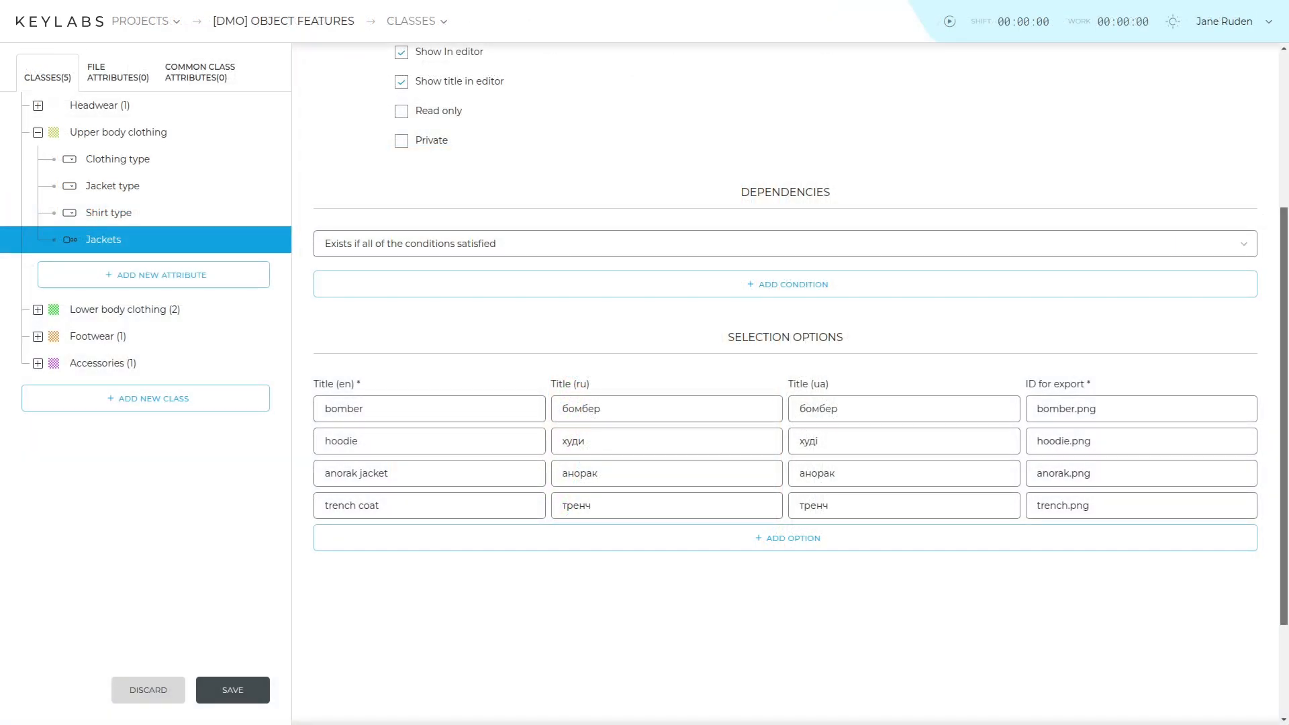
Step: Add a dependency condition to the Jackets attribute requiring Clothing type to have the value jacket
scroll(785, 336, up, 4)
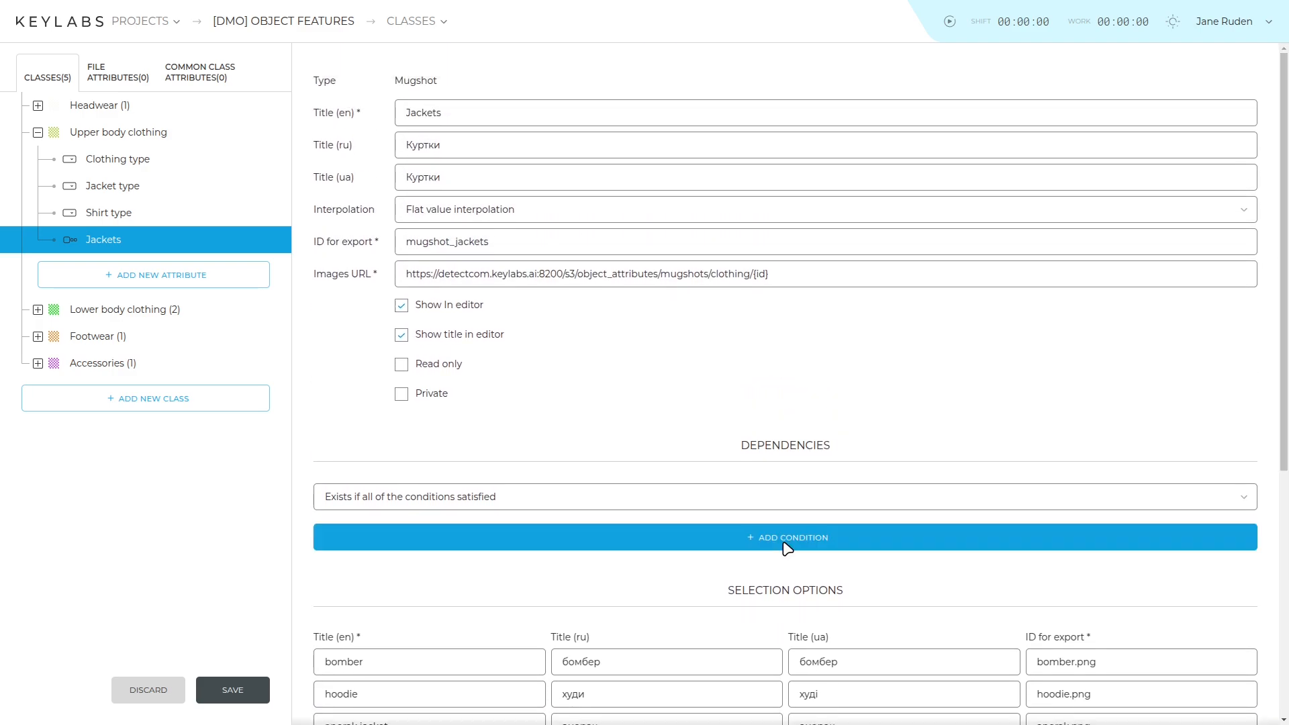
click(787, 543)
click(765, 554)
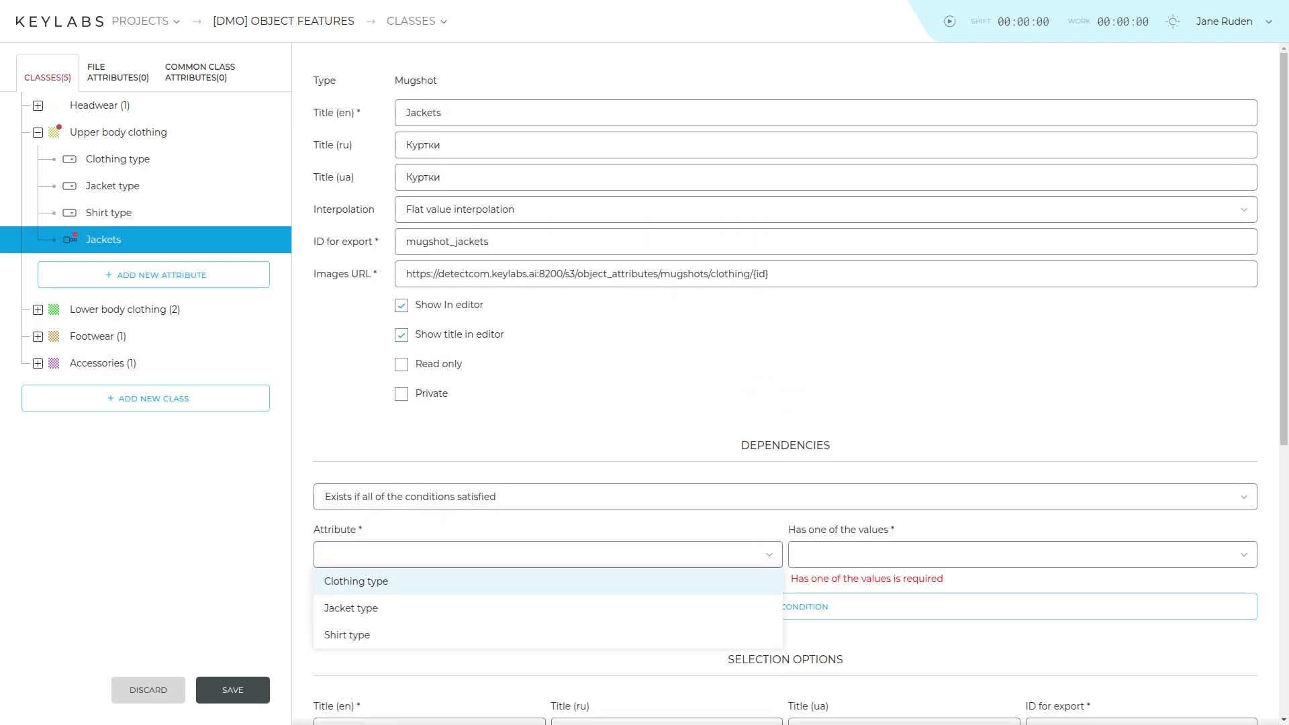
click(356, 579)
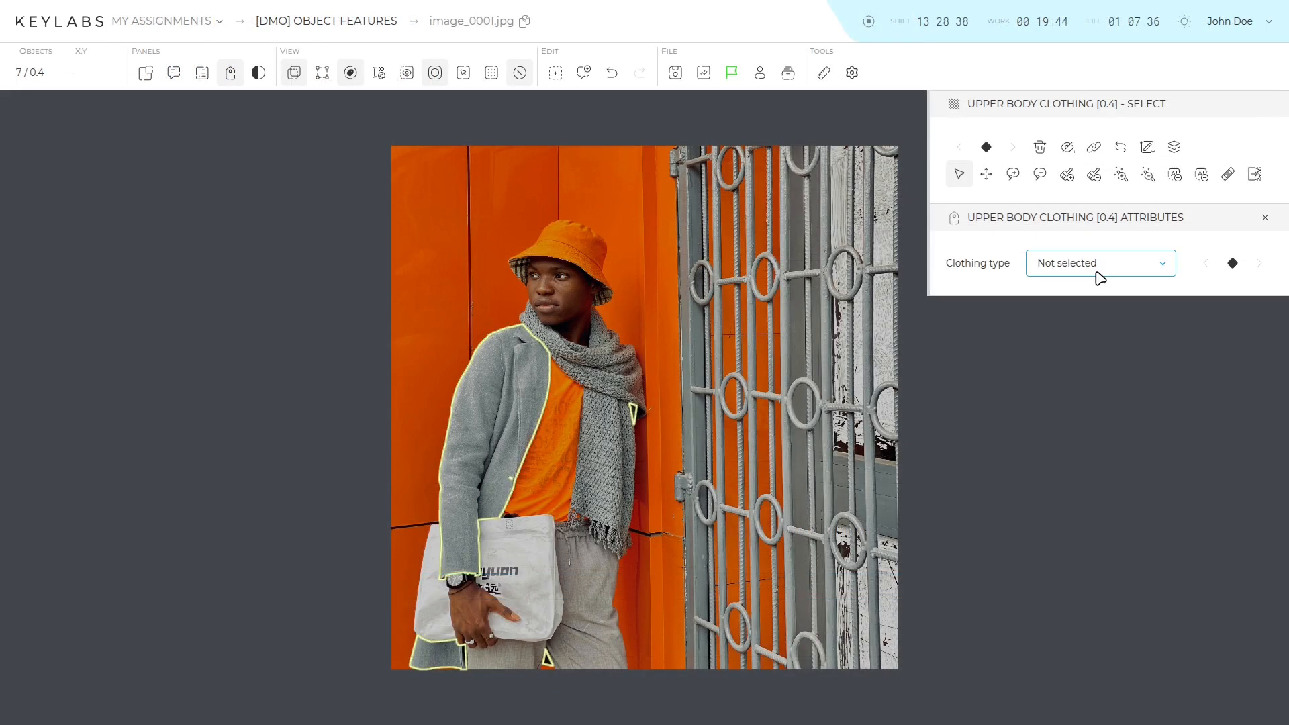
Step: Set Clothing type to jacket for object 0.4 in image_0001.jpg and choose a mugshot option for its Jackets attribute
click(1099, 275)
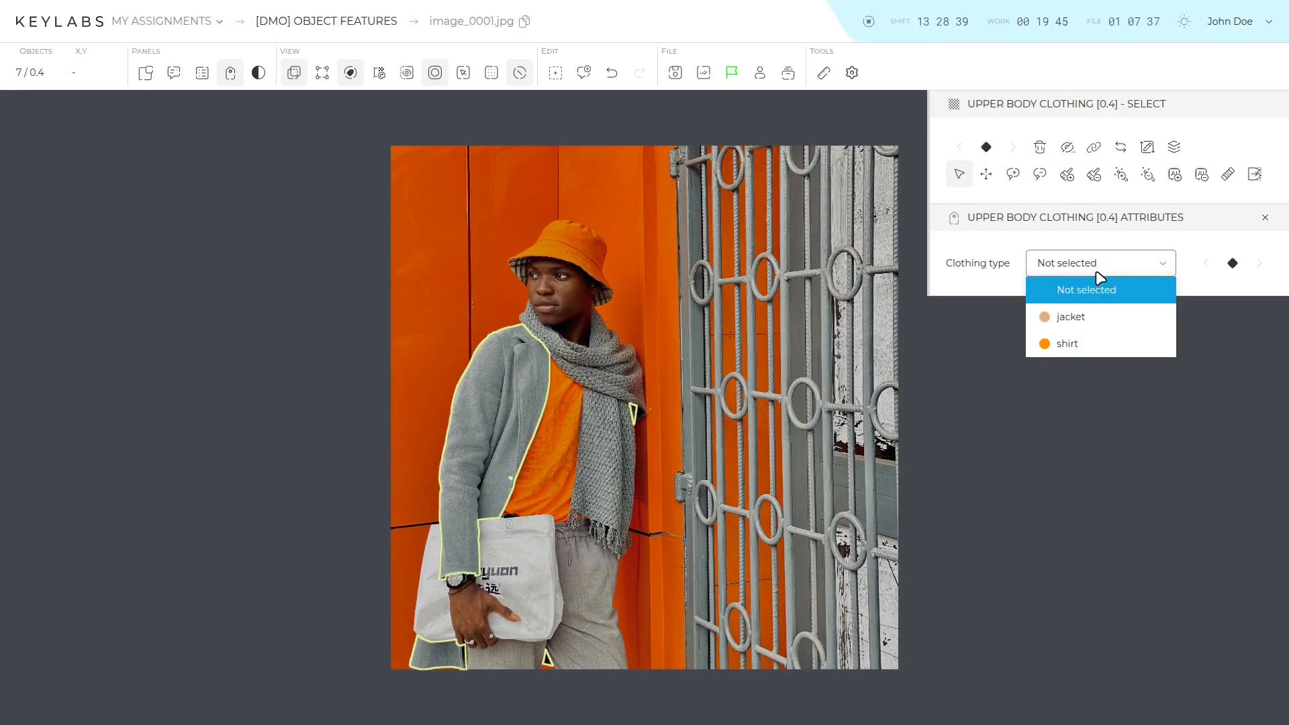
click(1071, 317)
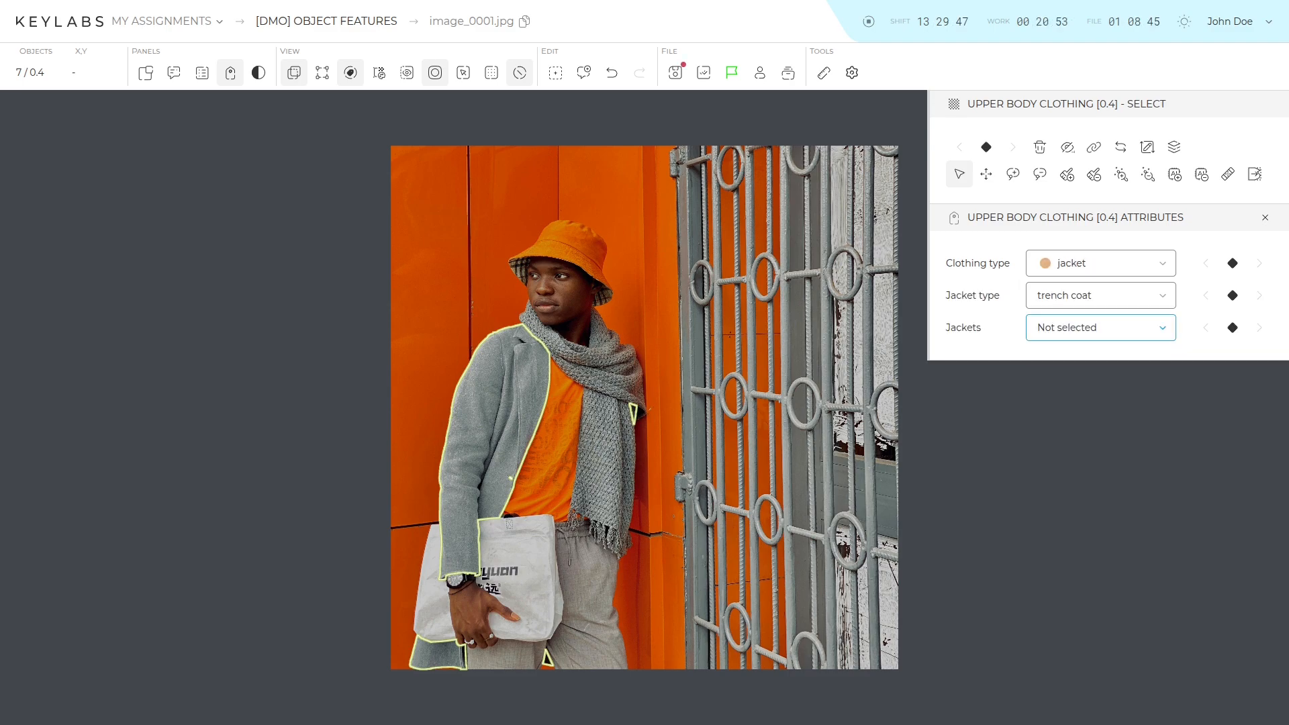
click(1099, 327)
click(1101, 480)
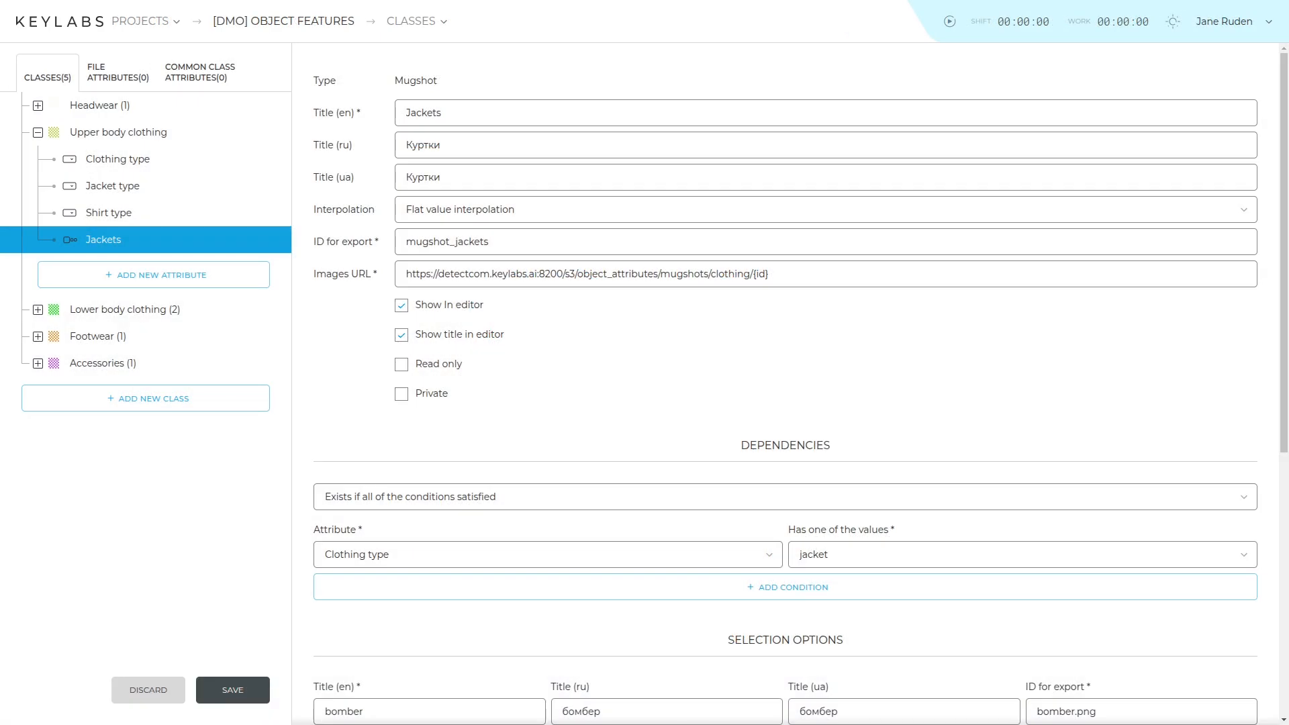
Step: Go to the project's file attributes and start adding a new attribute
click(118, 72)
click(145, 114)
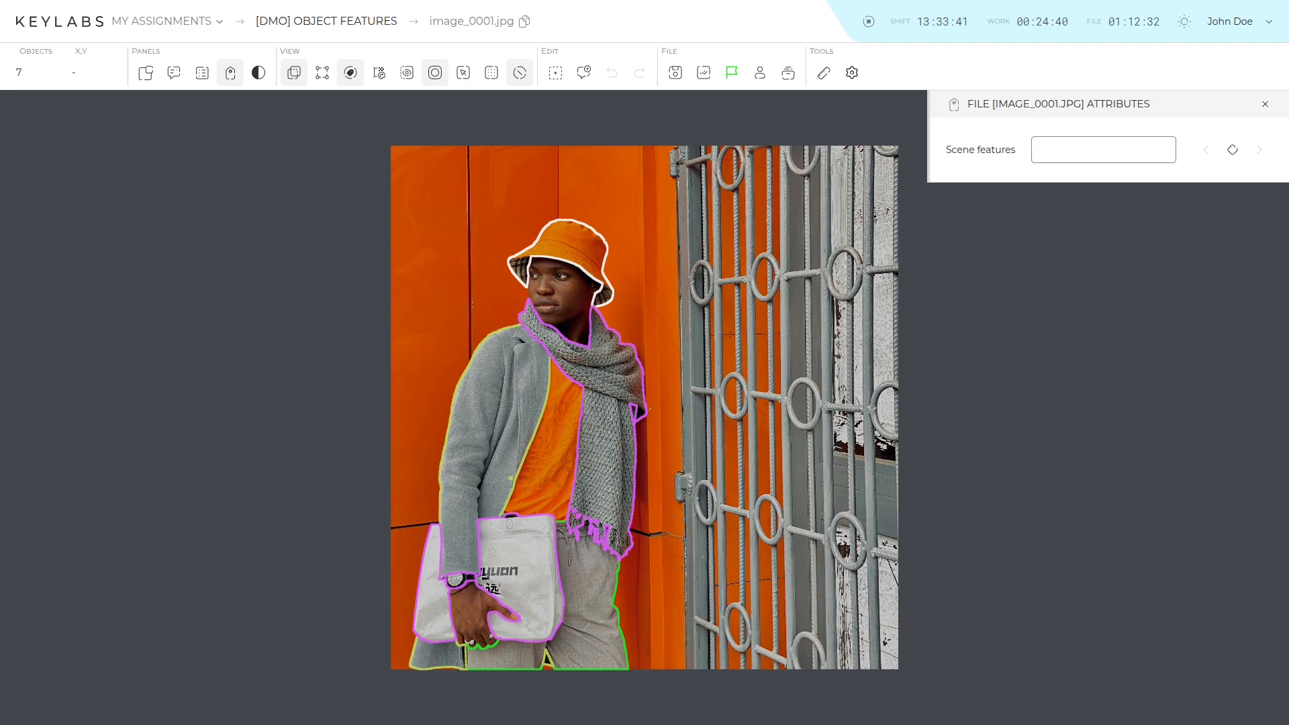
Step: Fill in the Scene features file attribute of image_0001.jpg with "moderate brightness, vibrant colors"
click(1103, 149)
text(moderate brightness)
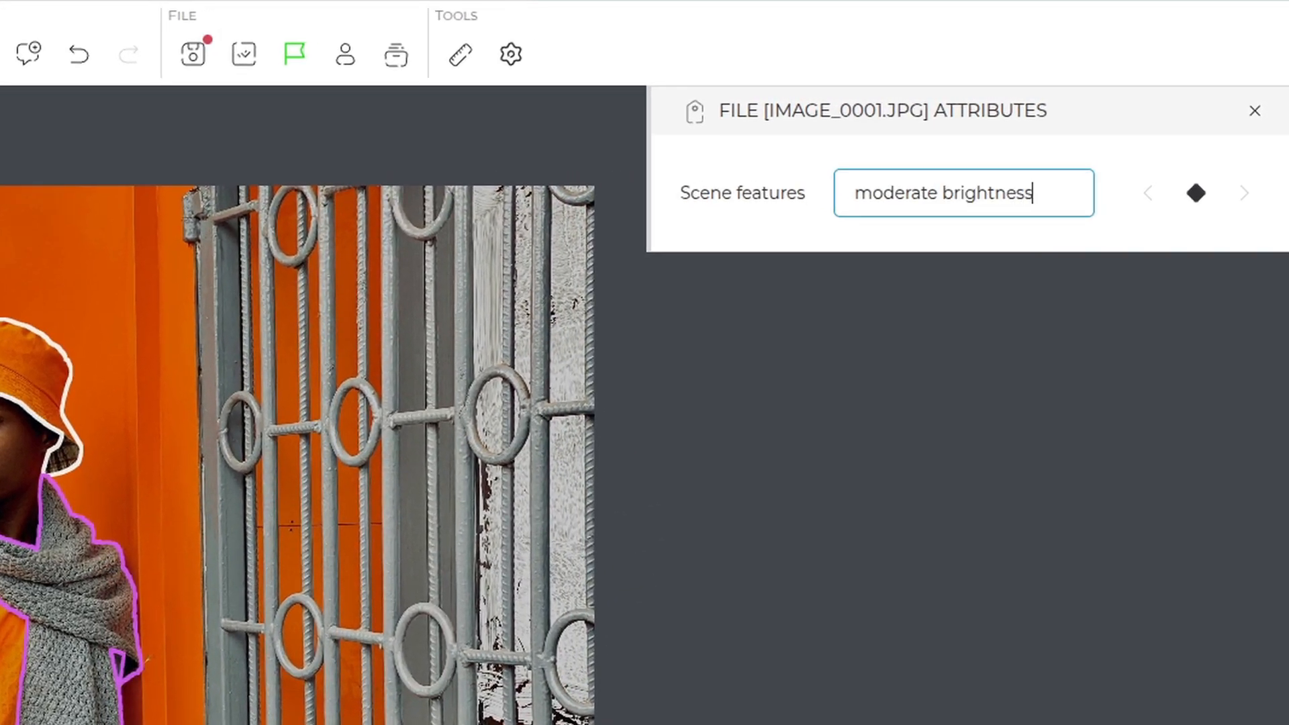
text(, vibrant colors)
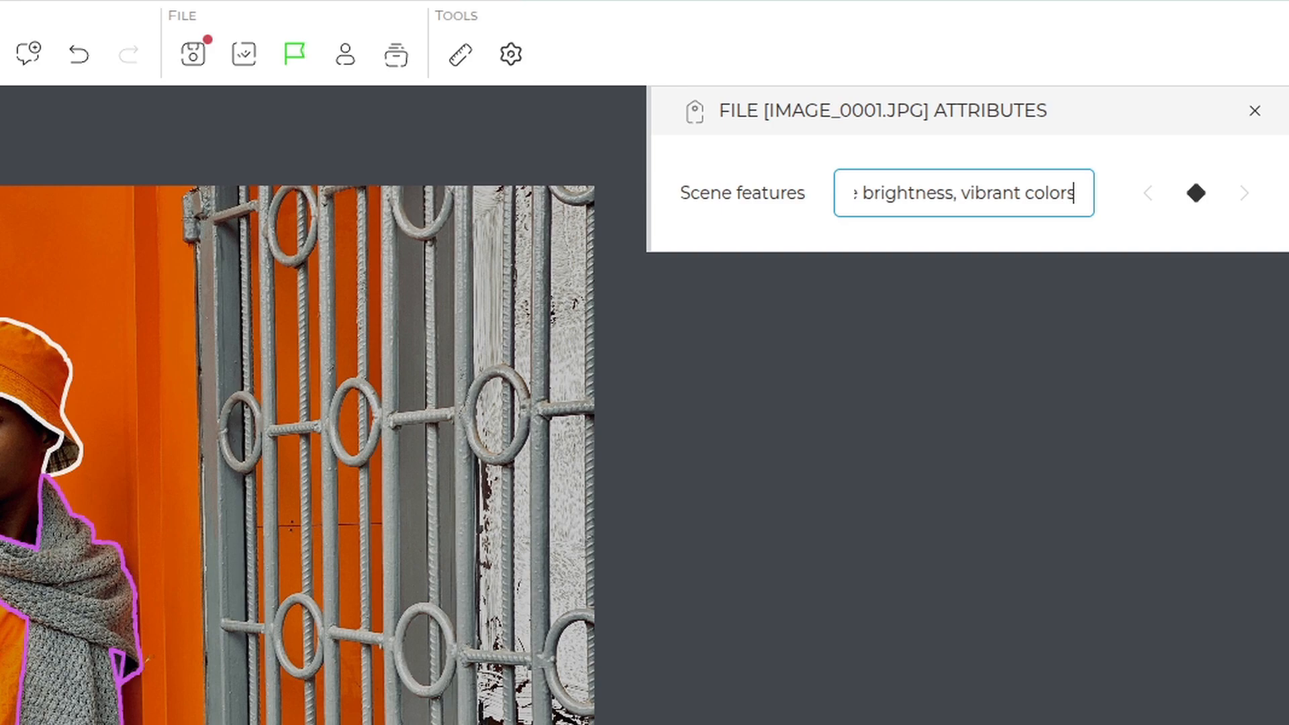
key(Return)
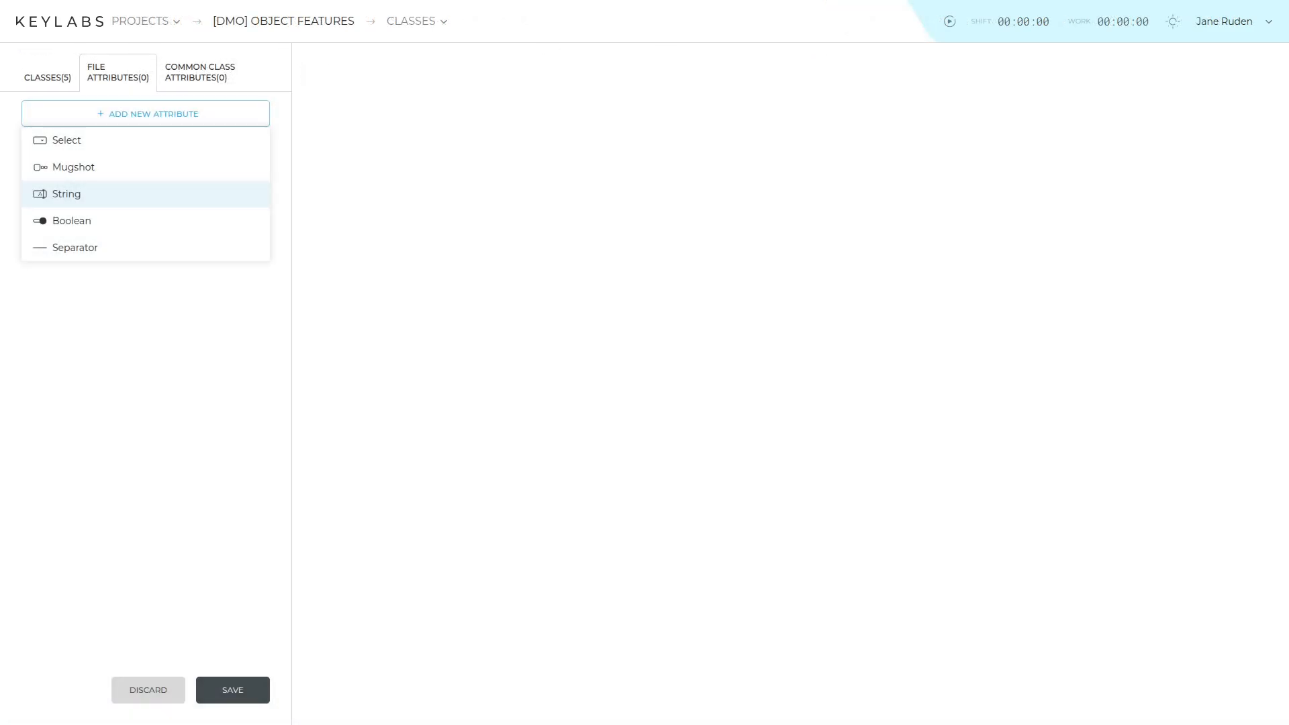
Step: Create and save a String file attribute titled "Scene features", "Детали сцены" and "Деталі сцени" with export ID str_scene
click(67, 194)
click(406, 113)
text(Scene features)
click(407, 145)
text(Детали сцены)
click(407, 178)
text(Деталі сц)
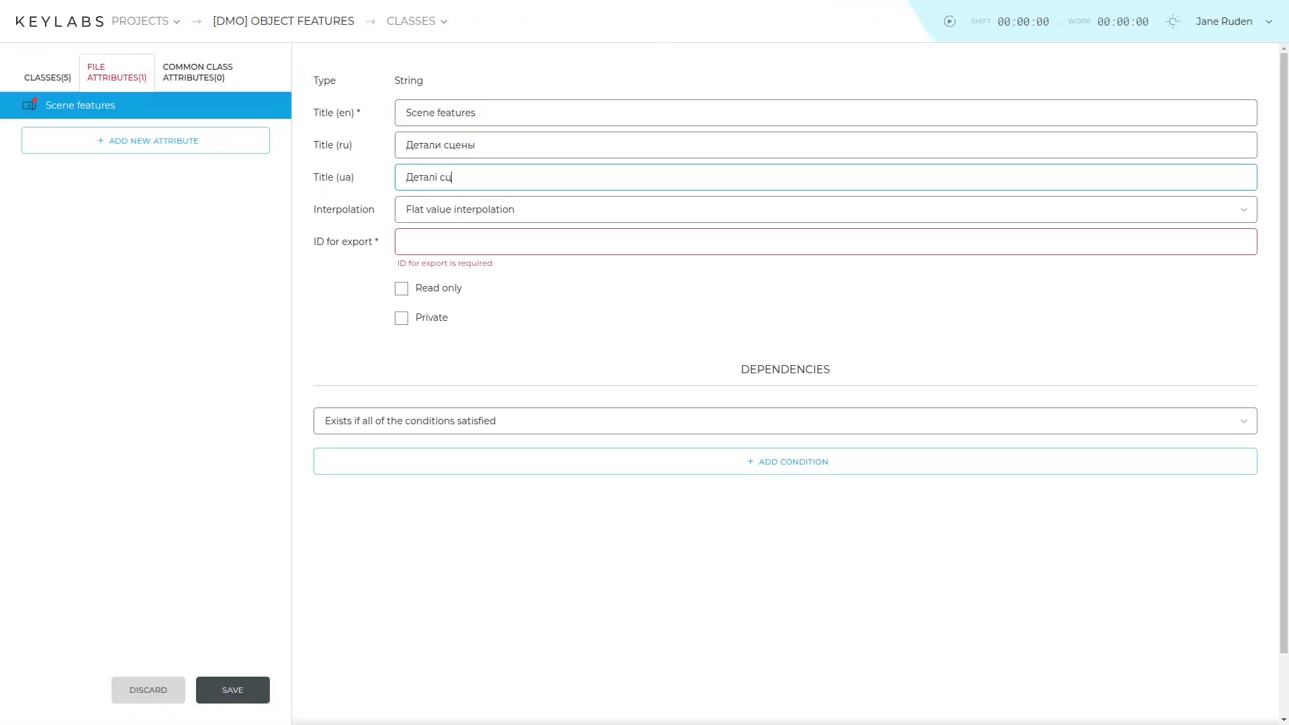
text(ени)
click(407, 241)
text(str_scene)
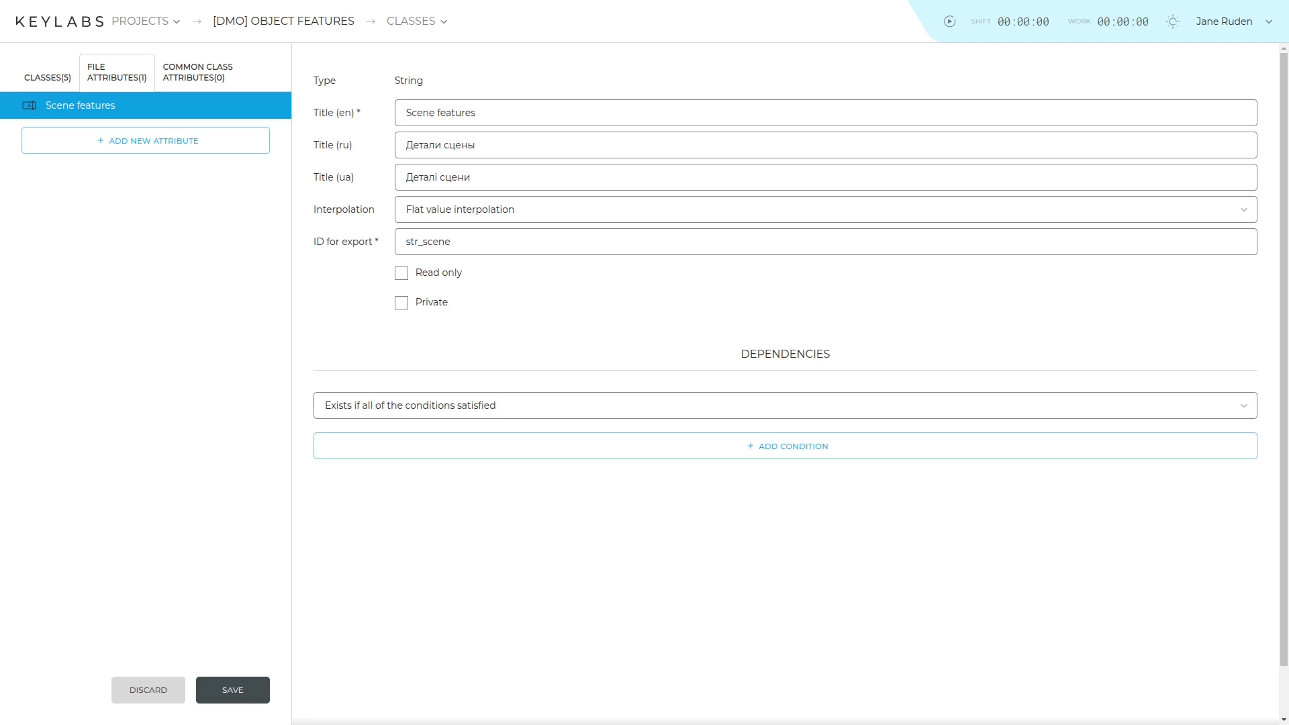
click(232, 690)
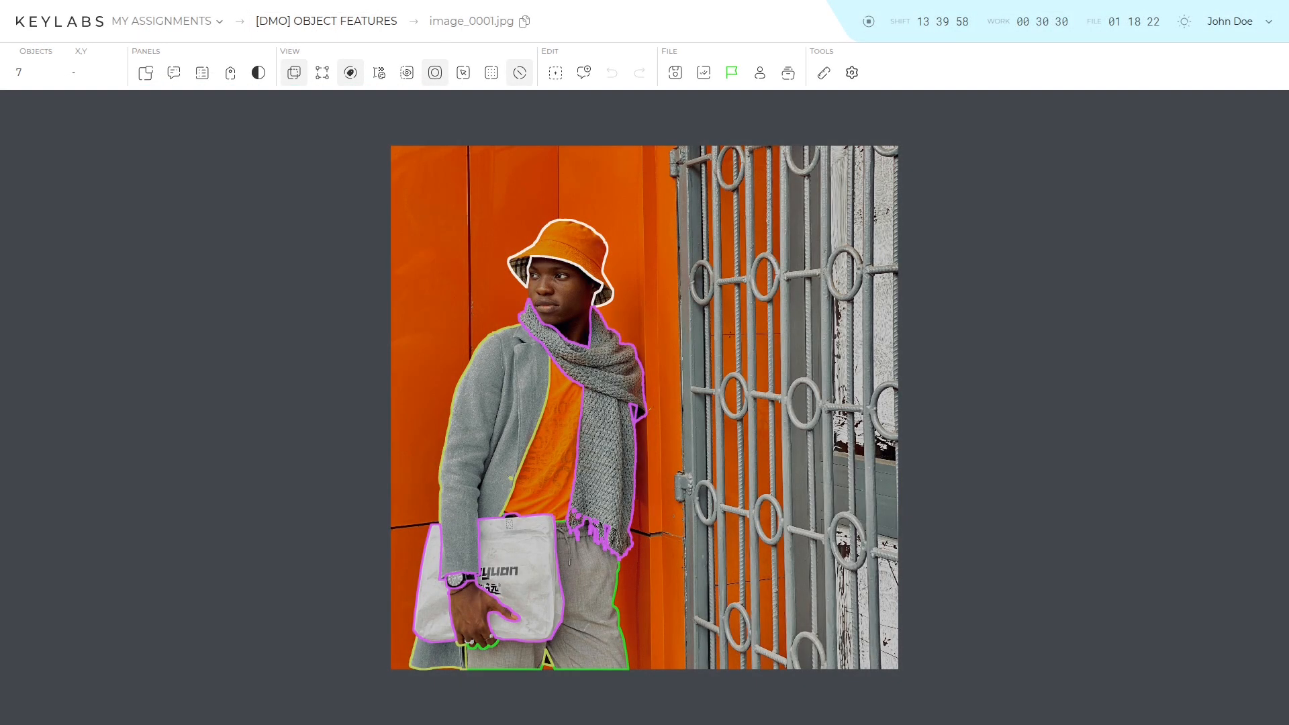
Step: Select the bucket hat (Headwear 0.1) in image_0001.jpg and set its Brand logo attribute to No
click(580, 247)
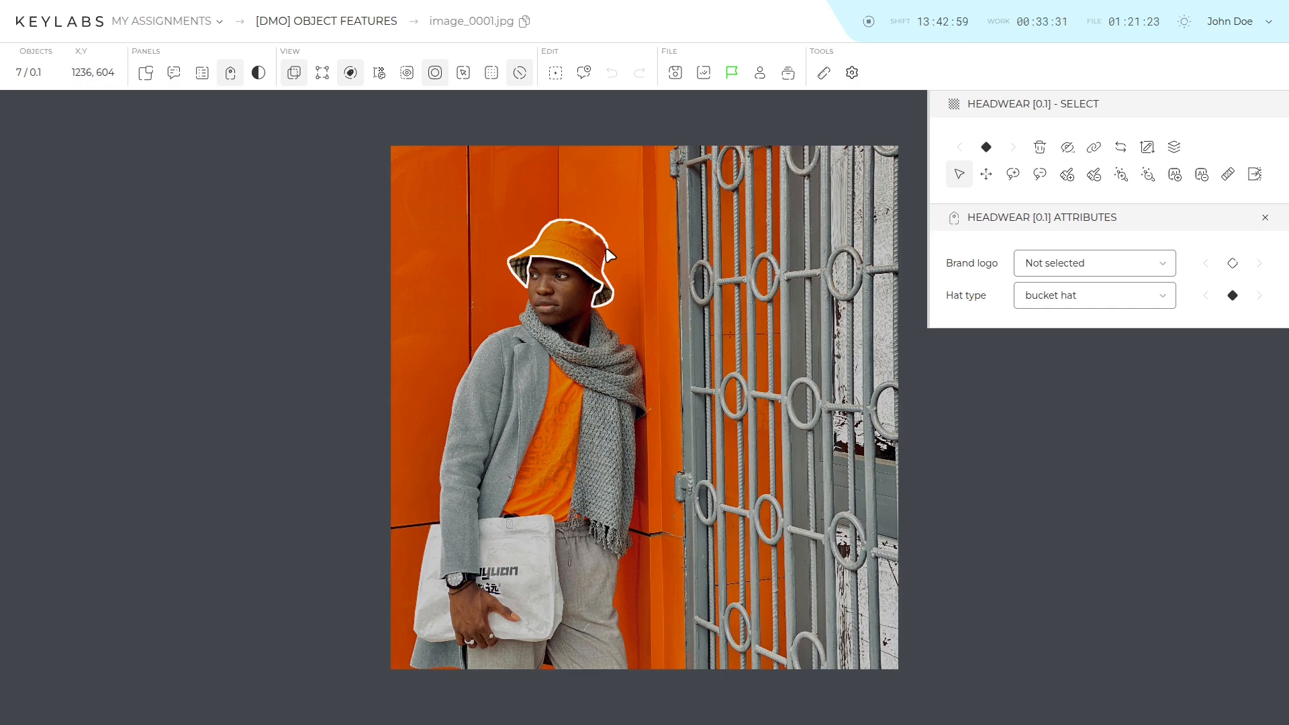
click(1029, 275)
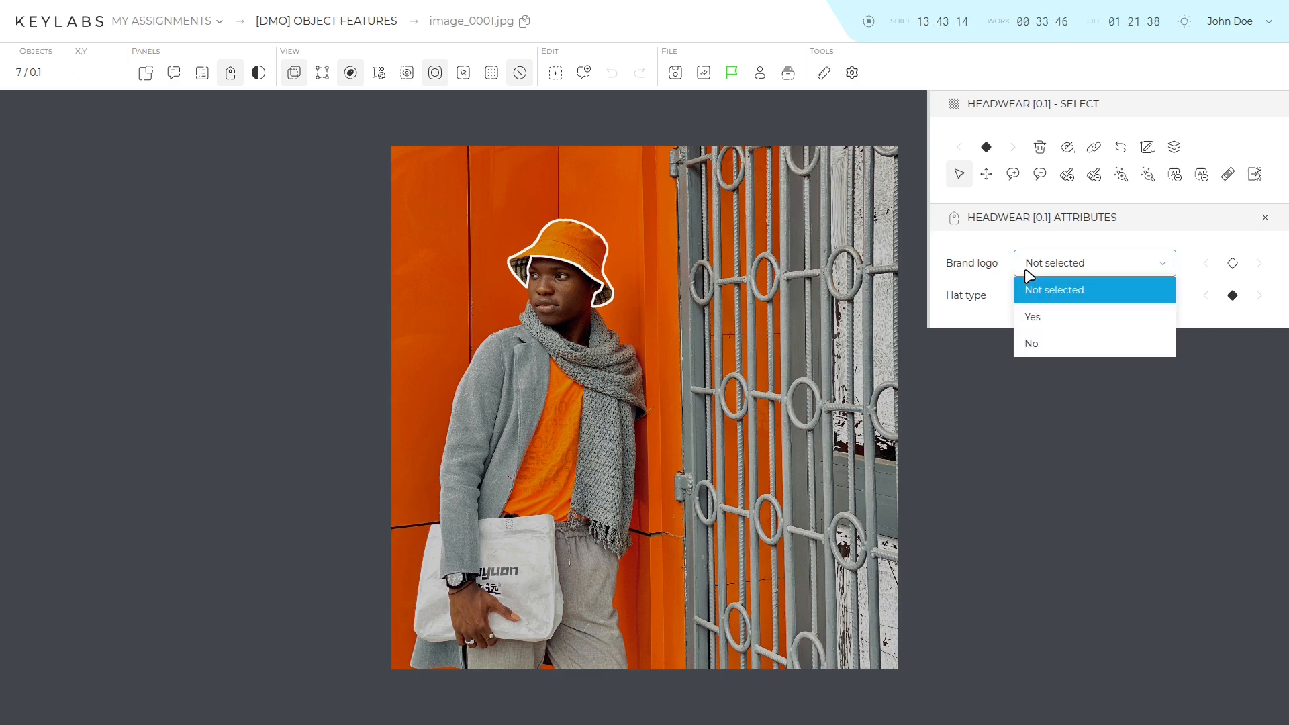
click(1030, 345)
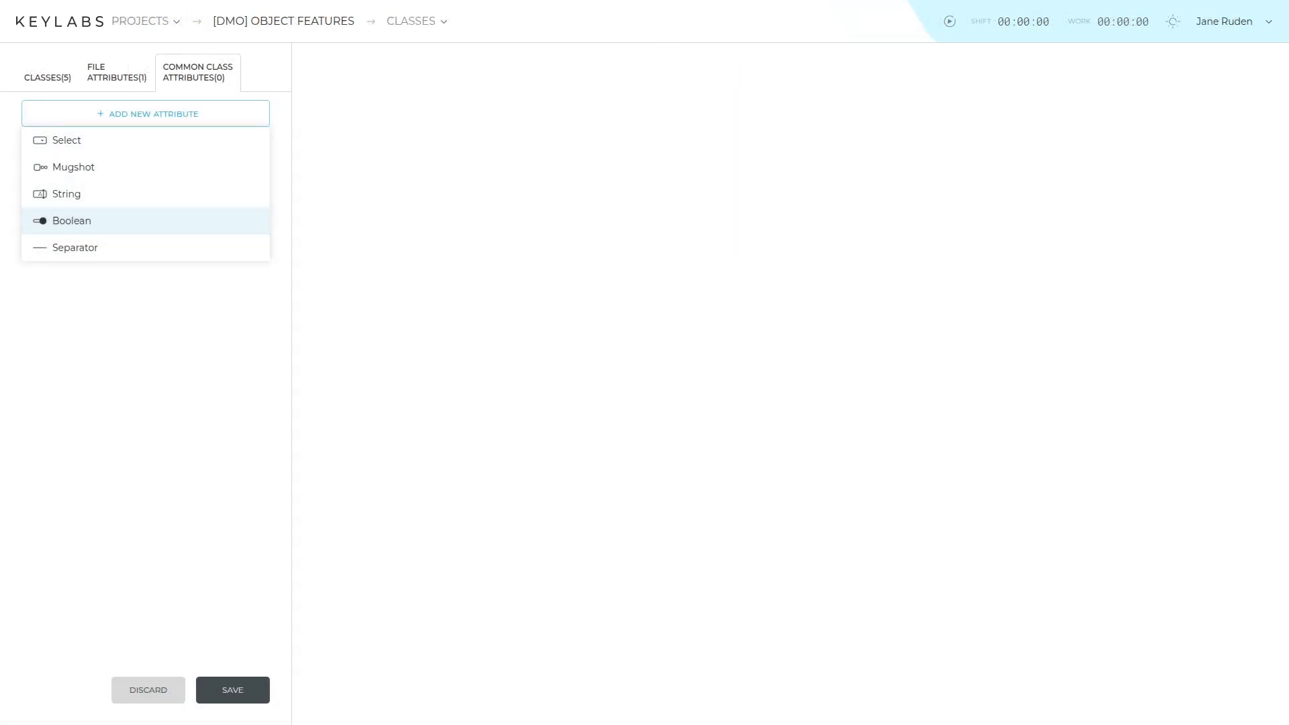
Step: Create a Boolean common class attribute titled "Brand logo" with export ID boolean_brand and give its Yes value a green color
click(72, 219)
click(405, 113)
text(Brand logo)
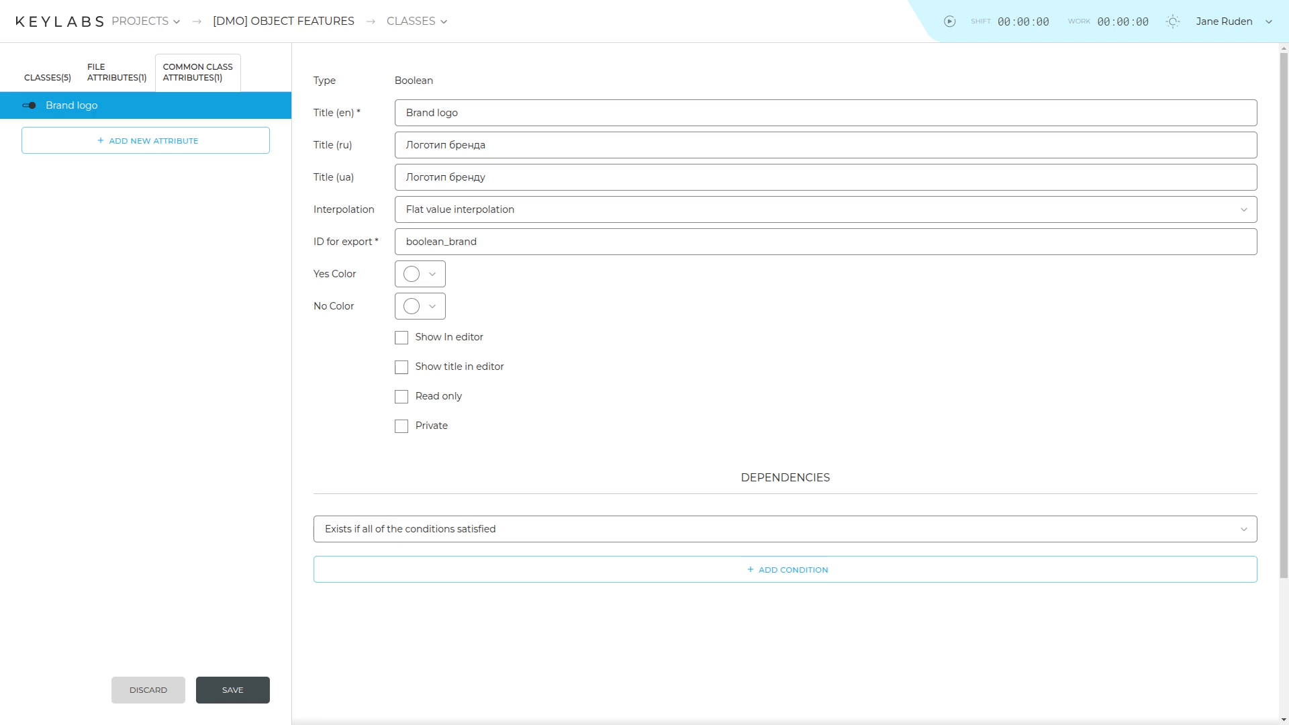
click(436, 280)
click(502, 475)
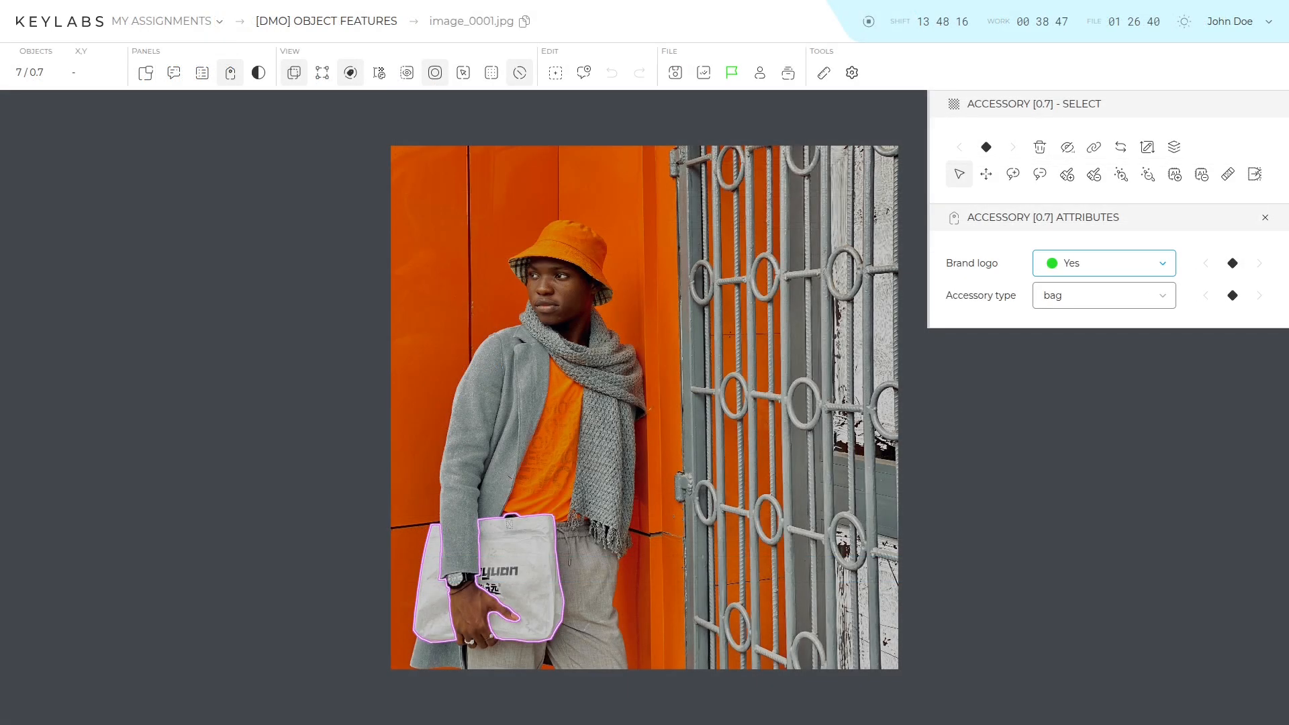
Step: Set the Brand logo attribute to Yes for the bag (Accessory 0.7) in image_0001.jpg
click(1104, 262)
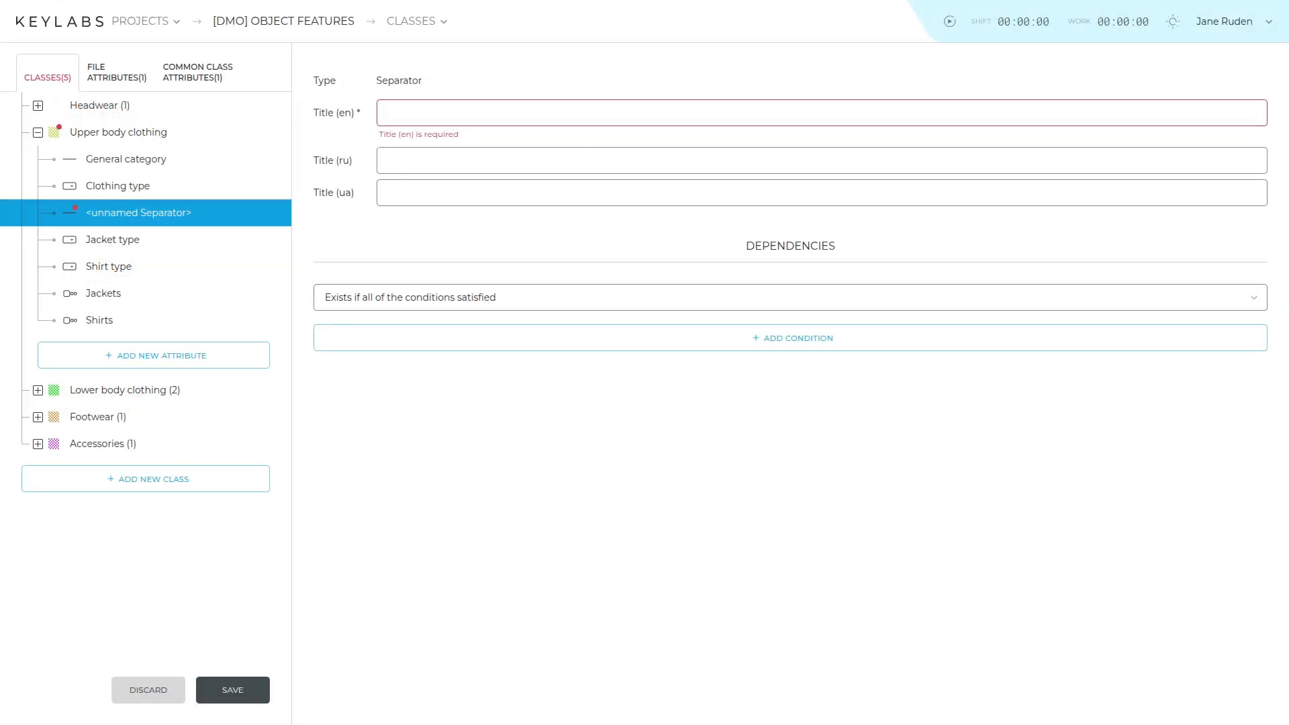
Step: Title the new Upper body clothing separator "Specifics", "Детали" and "Деталі", make it depend on Clothing type jacket or shirt, and save
text(Specifics)
key(Tab)
text(Детали)
key(Tab)
text(Деталі)
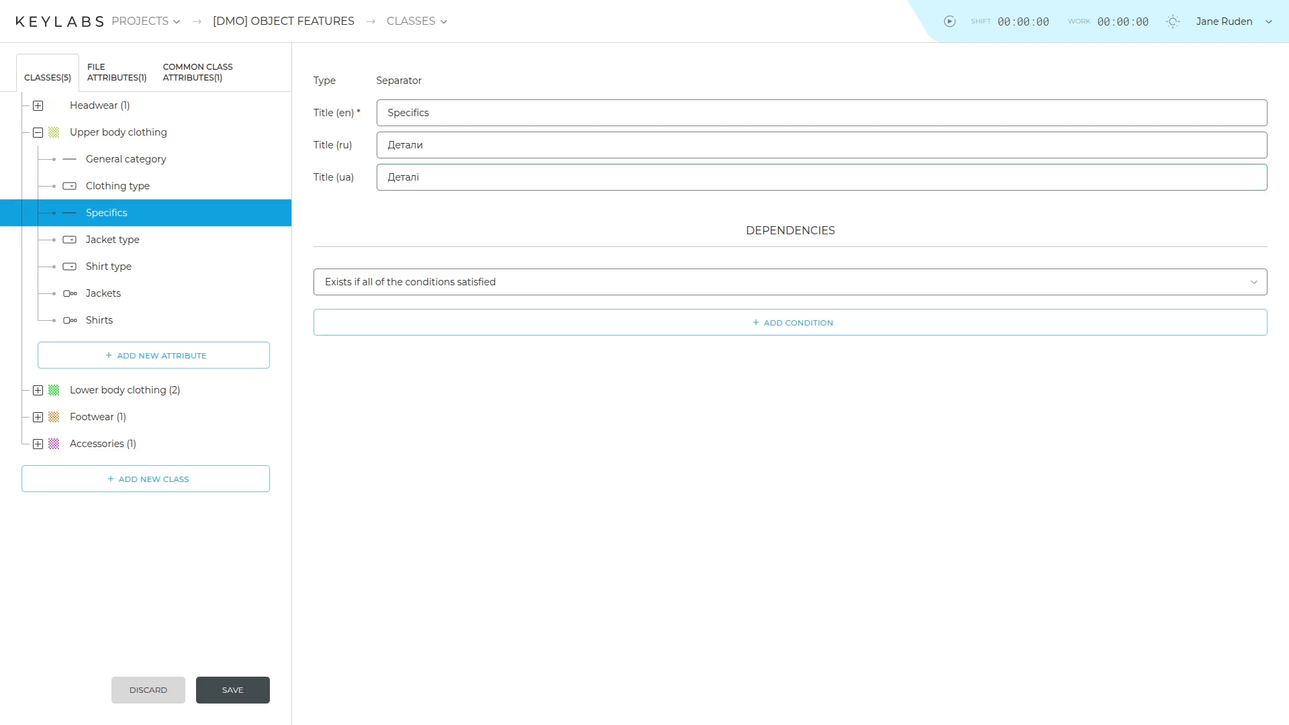
click(790, 322)
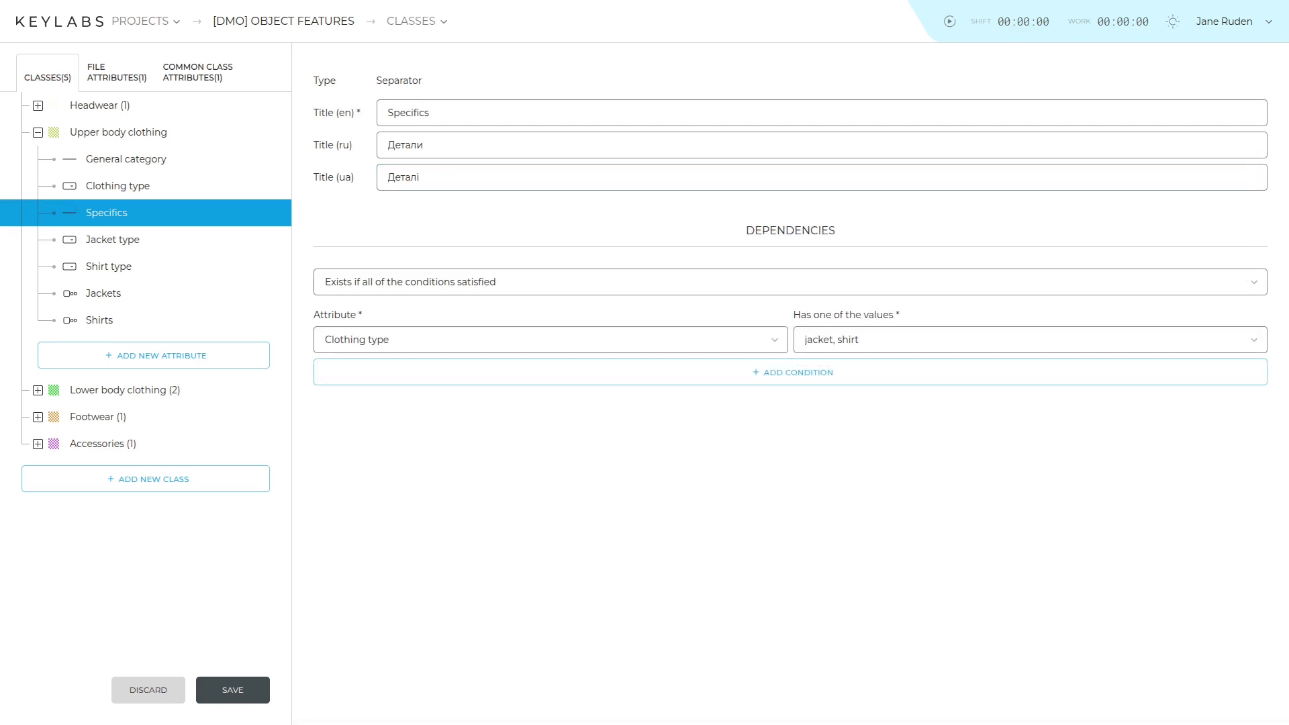
click(233, 690)
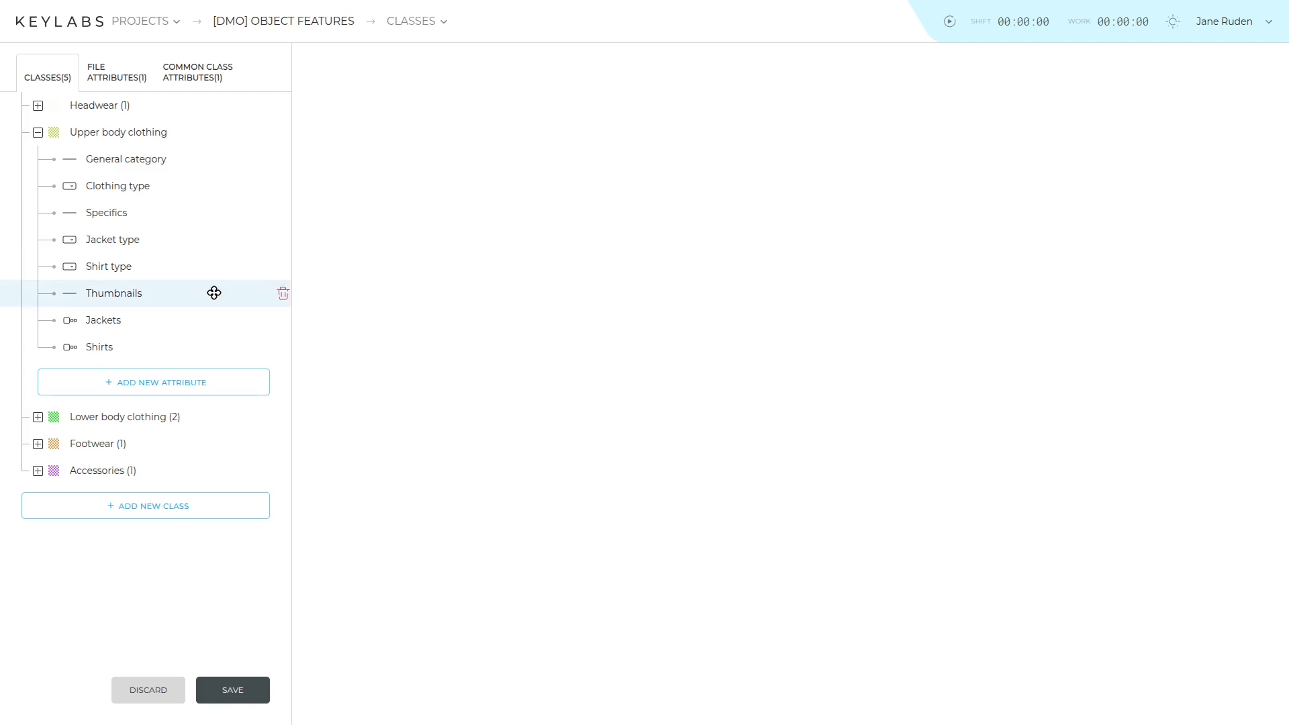
Step: Move the Thumbnails separator of Upper body clothing up to the position of the Specifics separator
drag(213, 292, 216, 204)
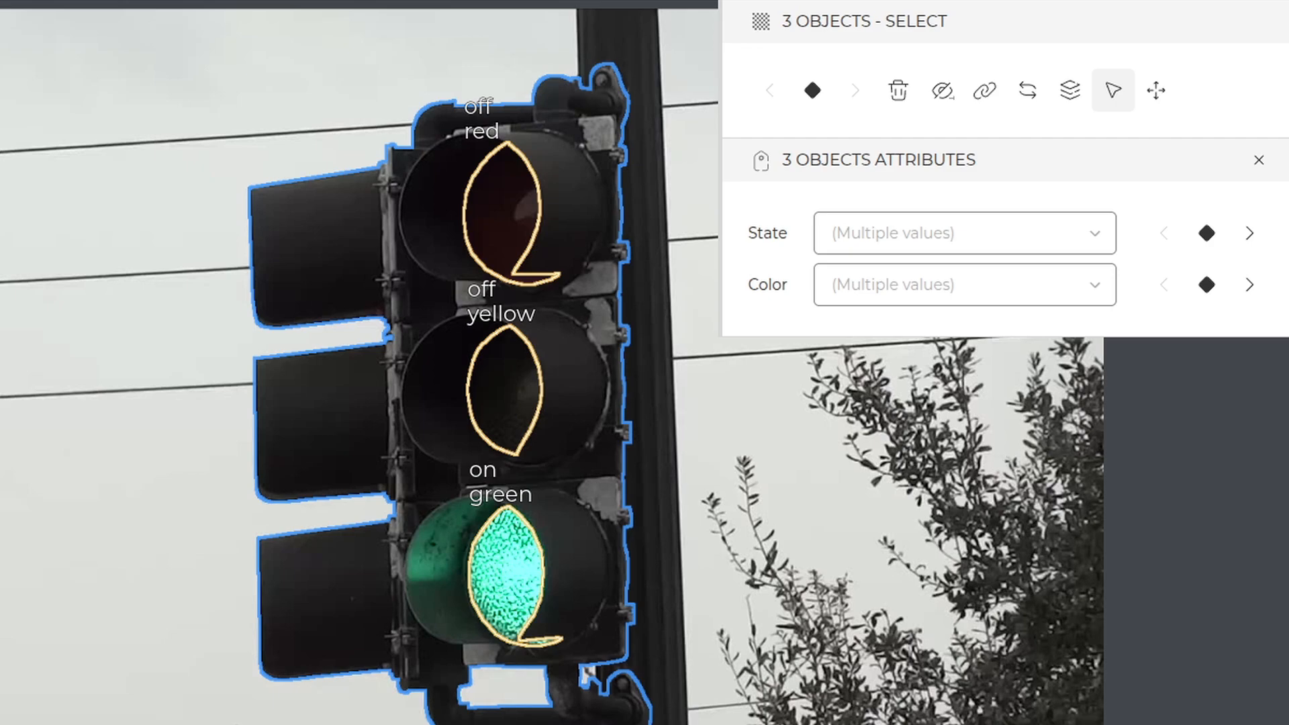
Step: Select the three traffic light lamps in video_091.mp4 and go forward through their State keyframes
key(ctrl+a)
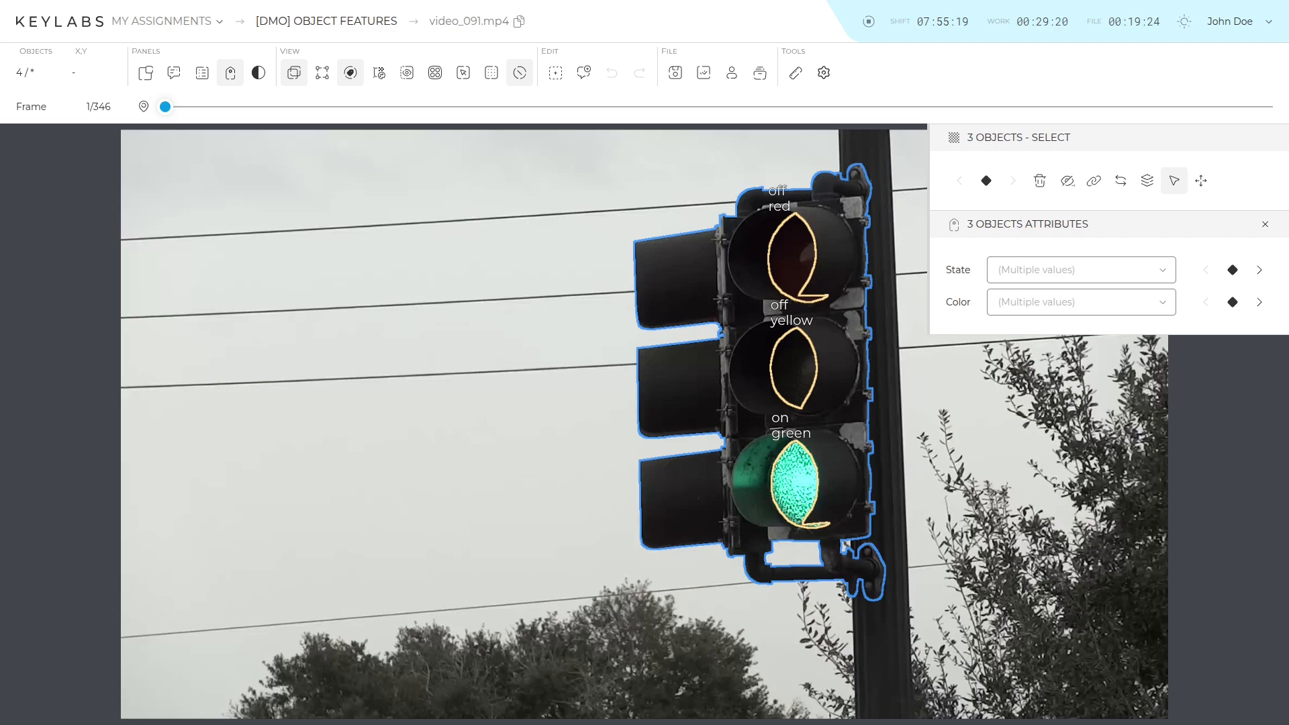
click(1261, 278)
click(1259, 272)
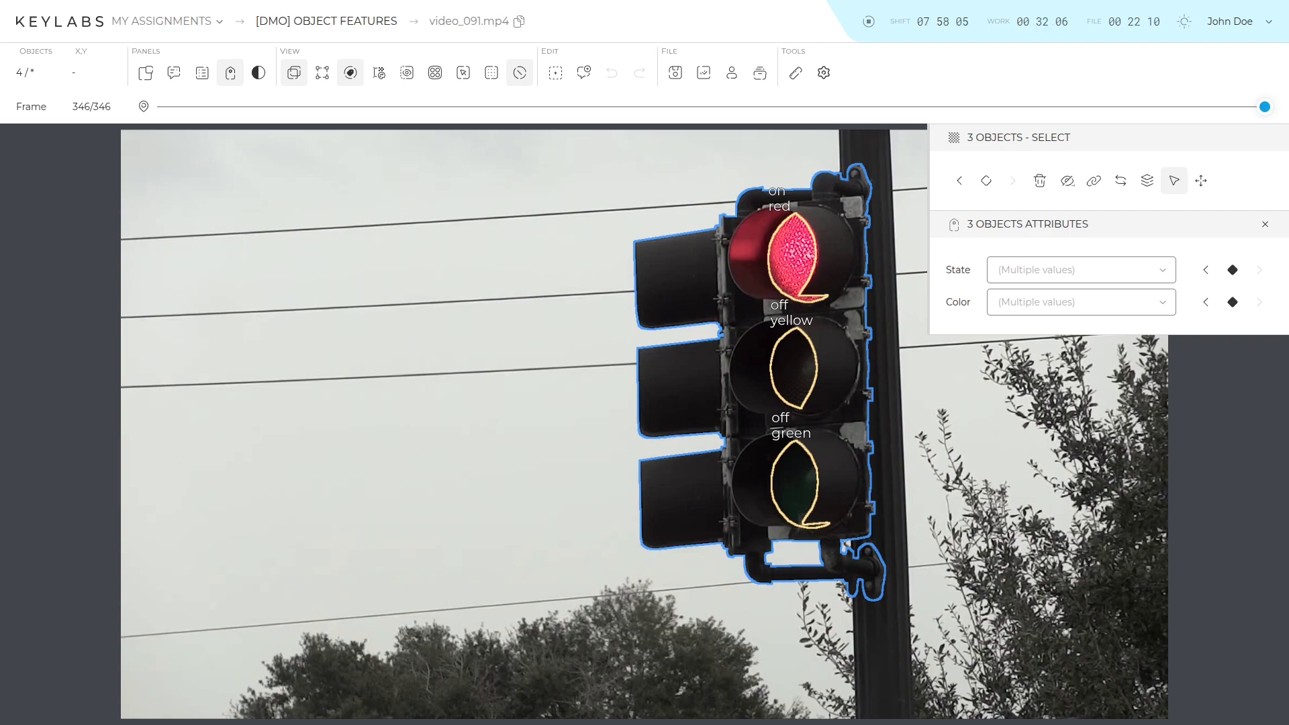
Step: Go back through the State keyframes of the three selected lamps to examine their shared and mixed values
key(Left)
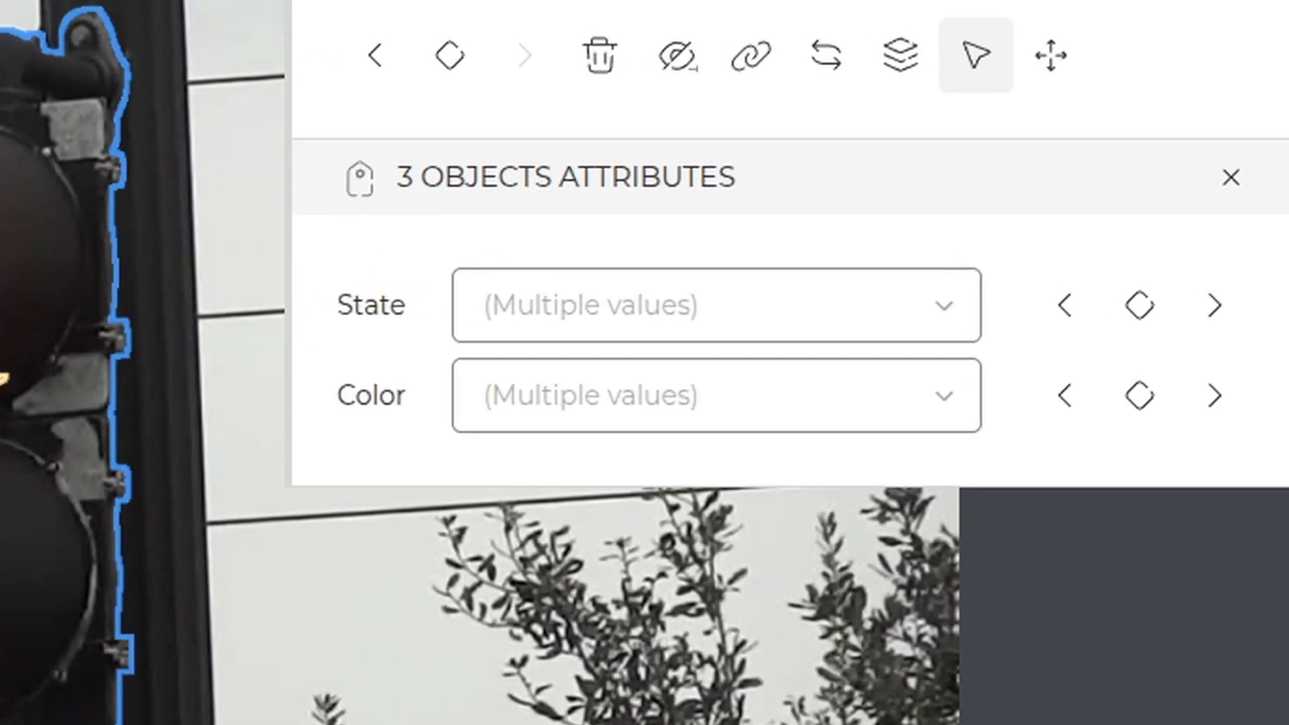
click(1064, 305)
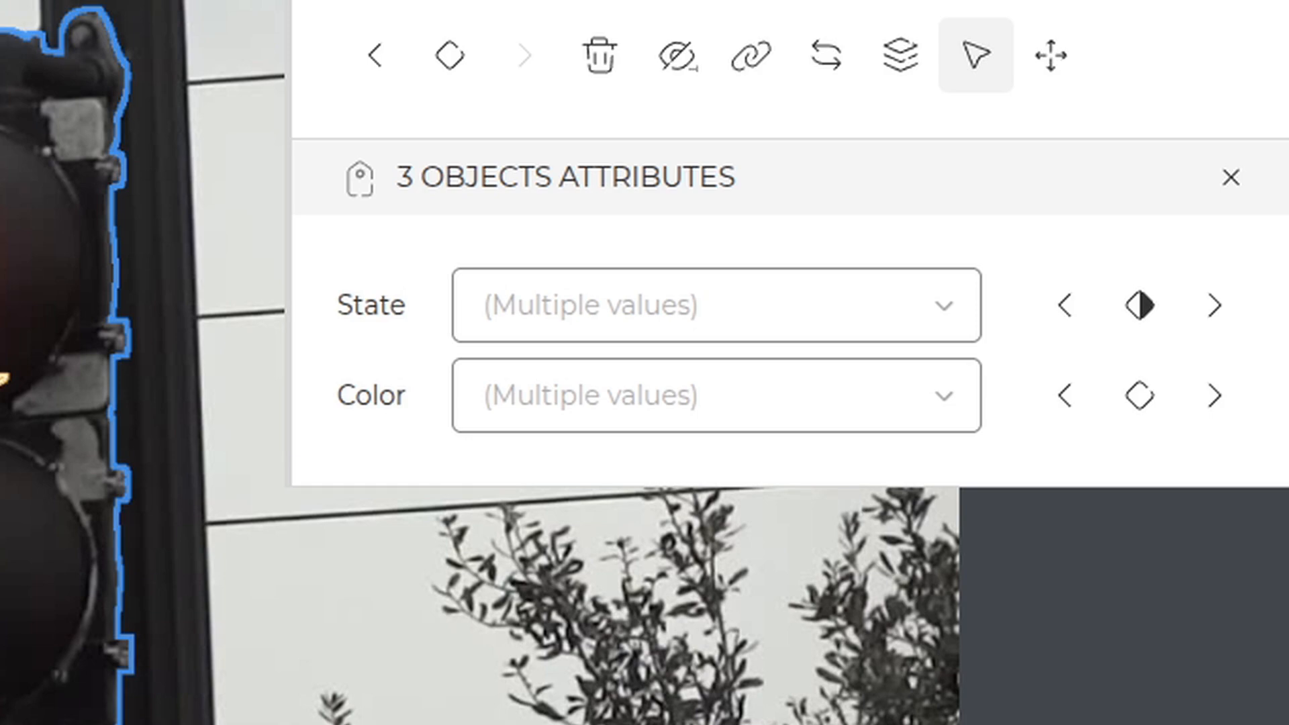
click(1065, 305)
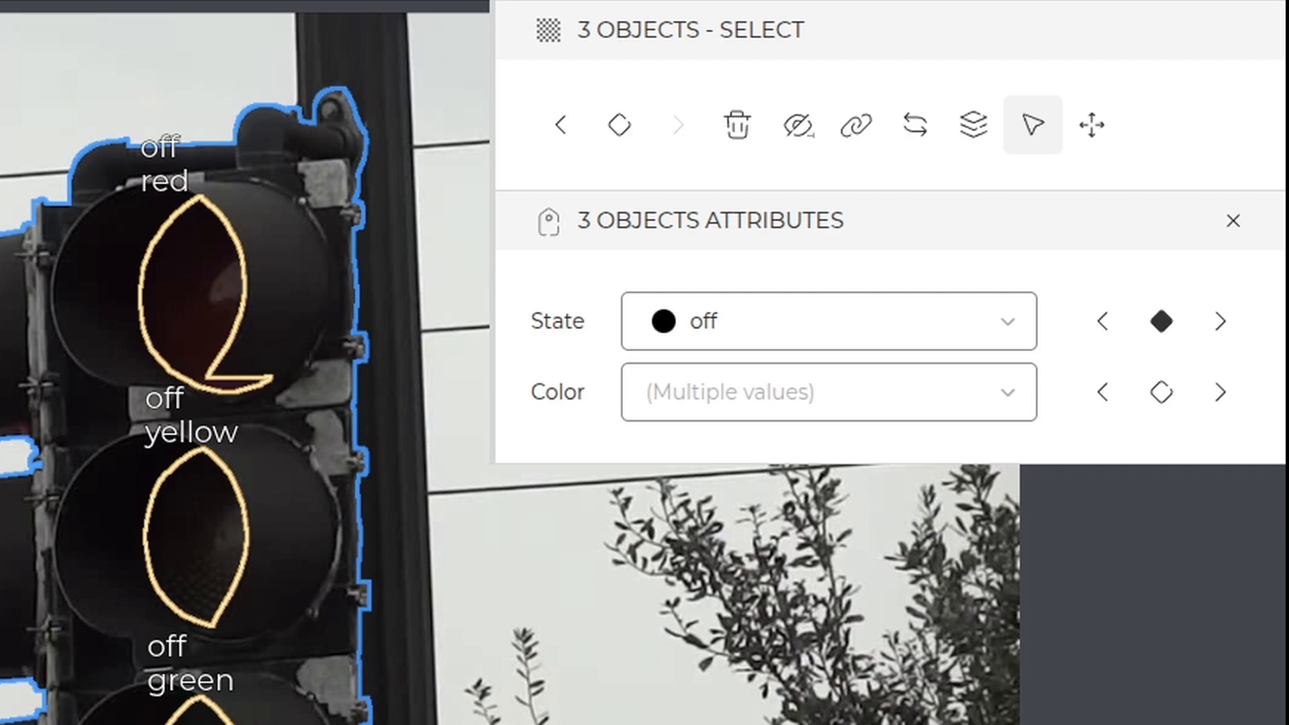
click(1102, 320)
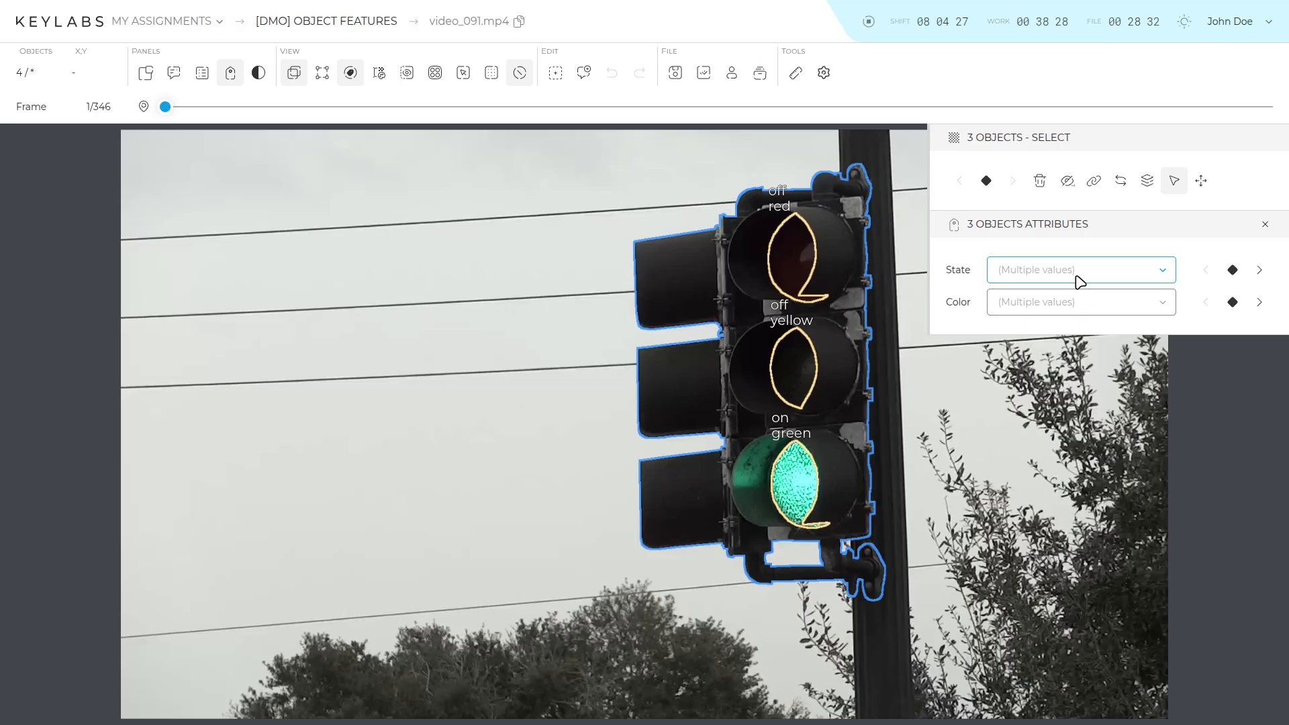
Step: Set the State attribute to on for all three selected traffic light lamps at frame 1
click(821, 336)
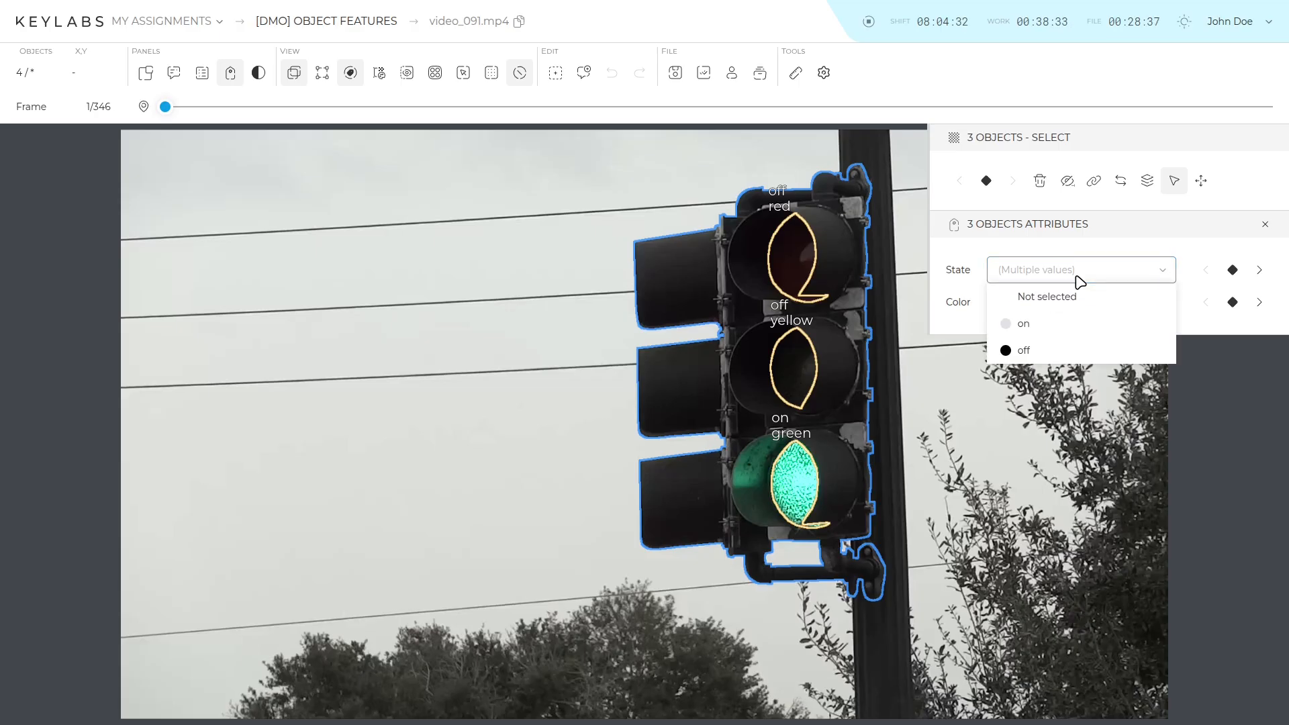
click(1076, 324)
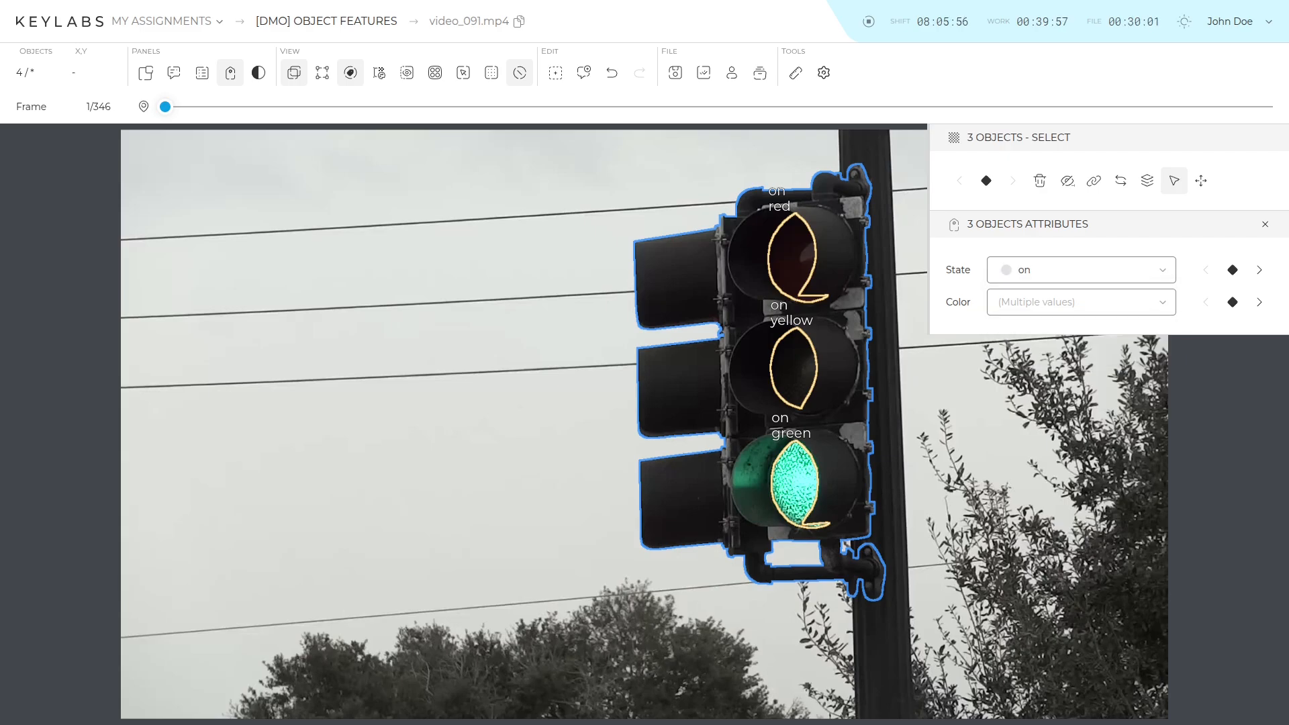